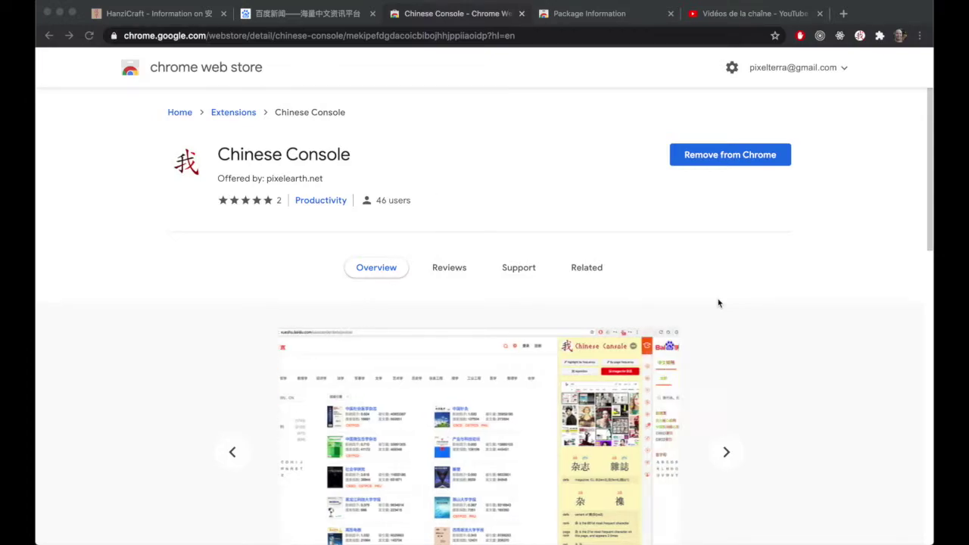
Bring Chrome forward and switch between the Baidu News tab and the Chinese Console store listing.
click(176, 296)
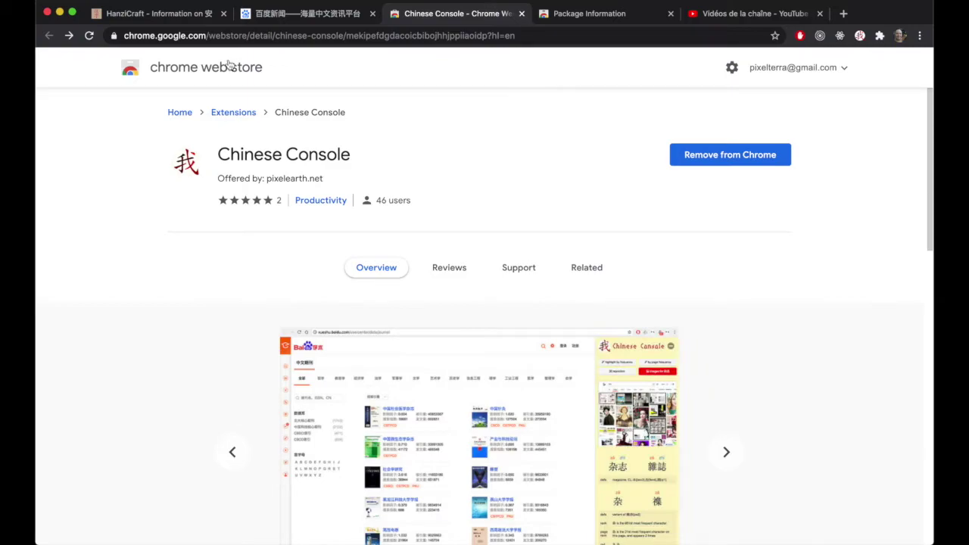
click(334, 35)
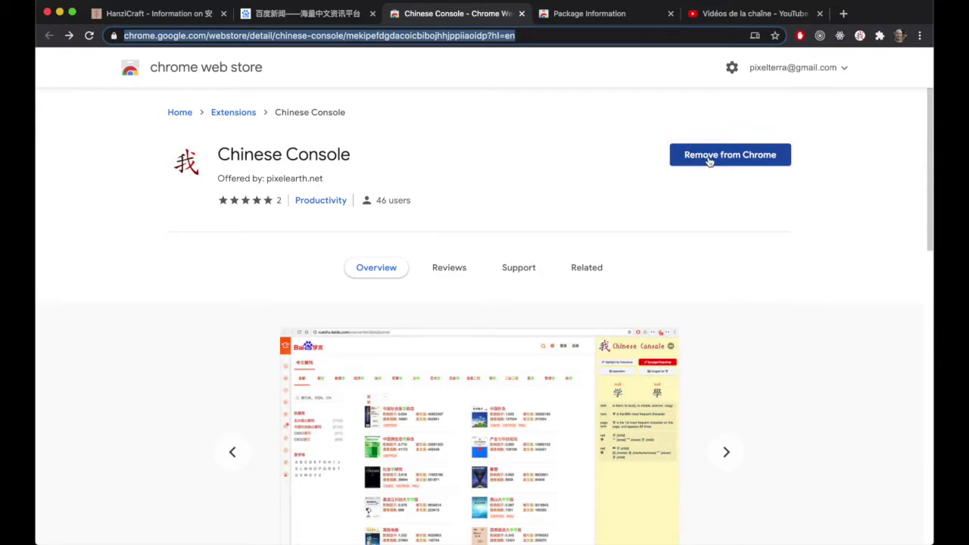
click(504, 145)
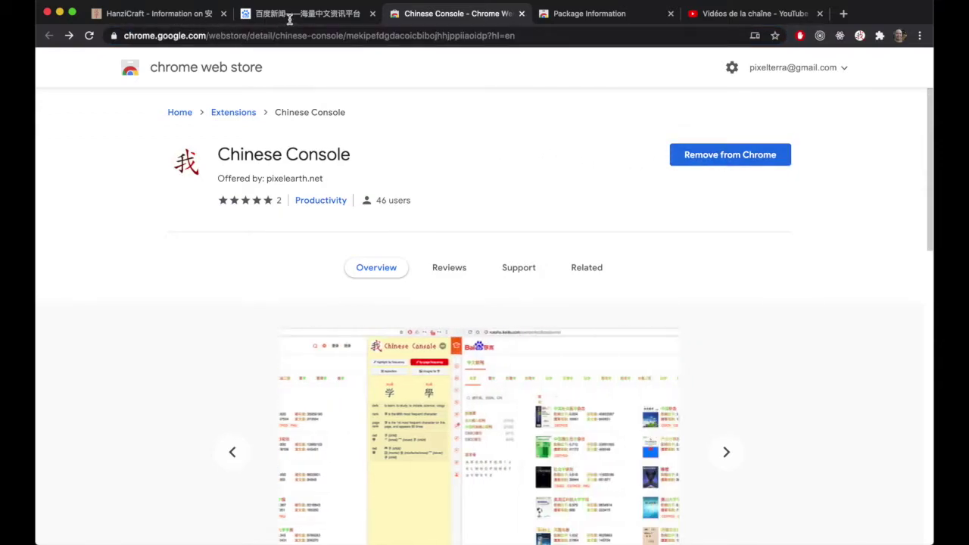
click(290, 19)
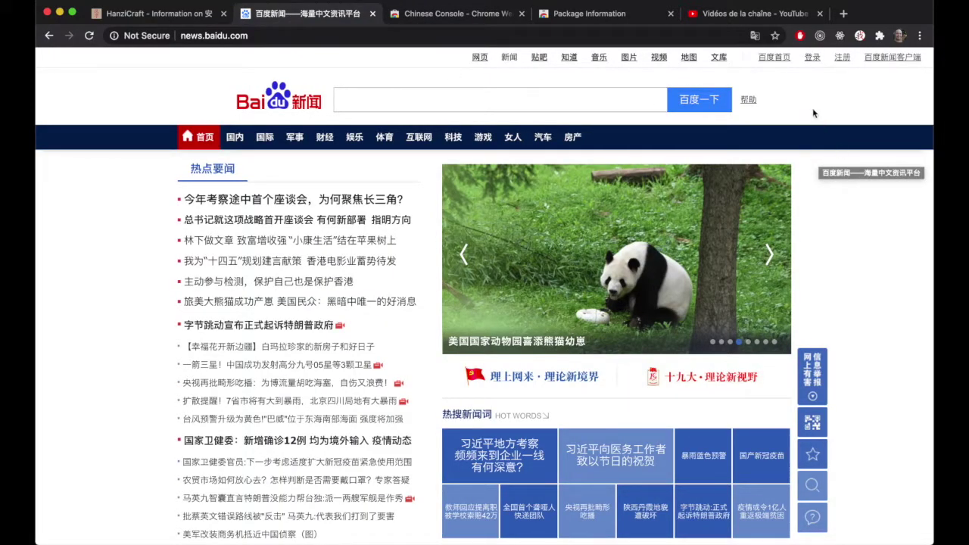
click(488, 16)
Scroll through the listing's screenshots, then switch to the 百度新闻 tab showing news.baidu.com.
scroll(557, 269, down, 2)
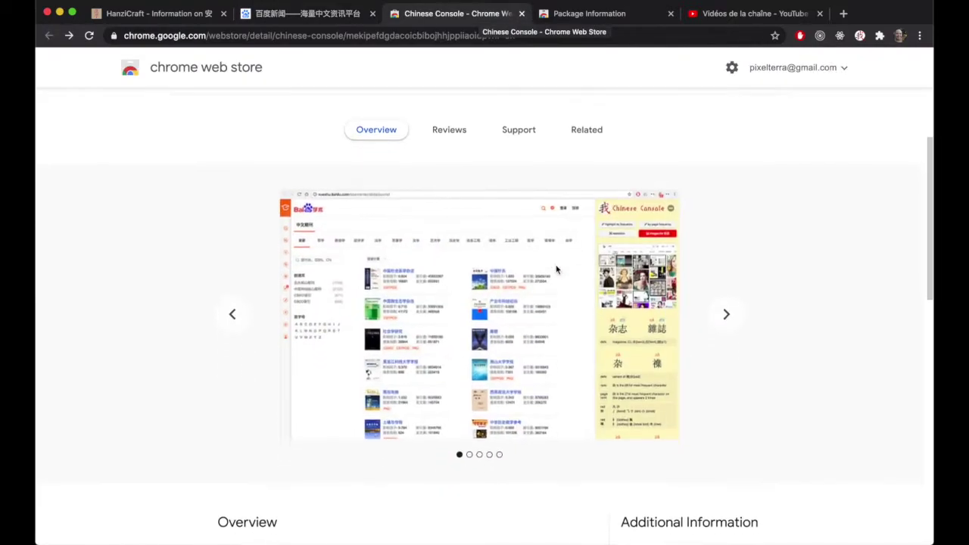
scroll(556, 270, up, 2)
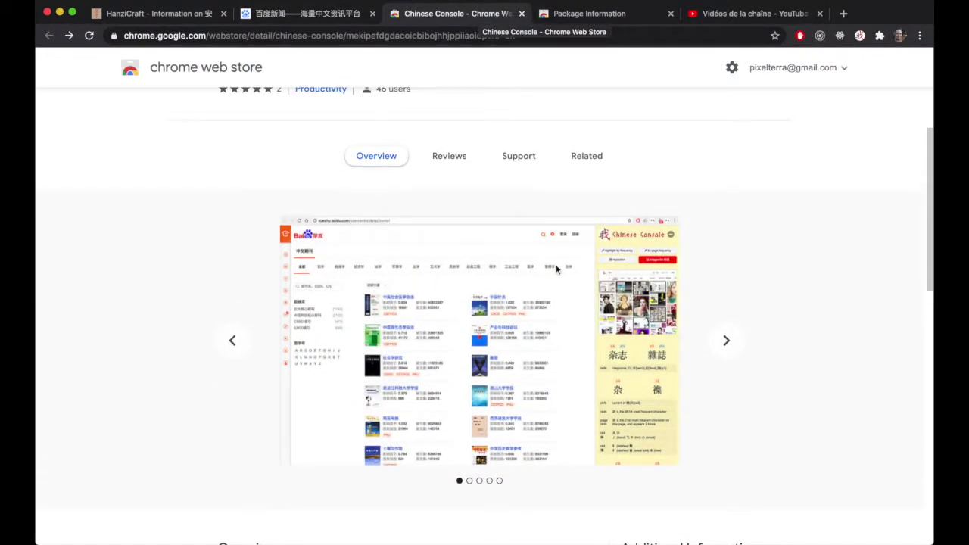
scroll(557, 270, up, 2)
scroll(556, 269, down, 3)
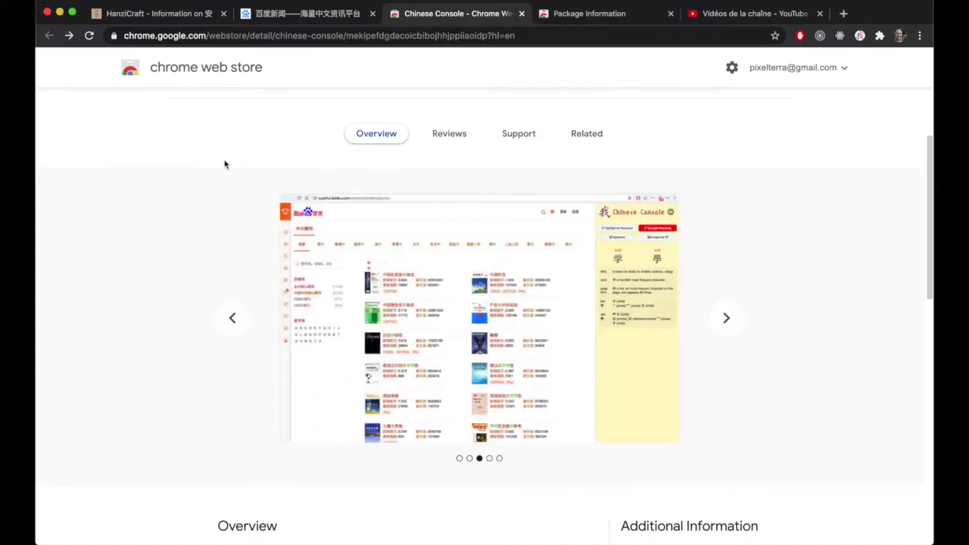
scroll(279, 149, up, 4)
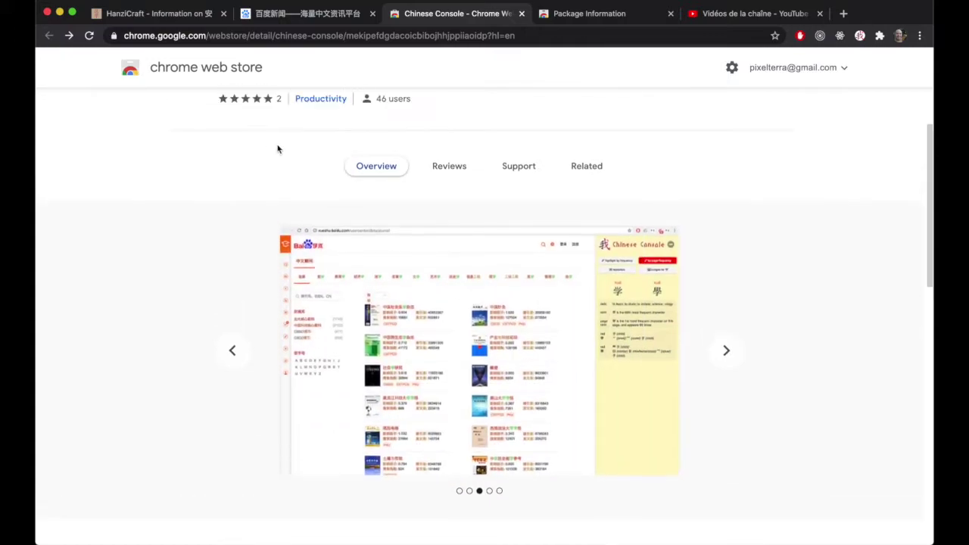
scroll(195, 286, down, 3)
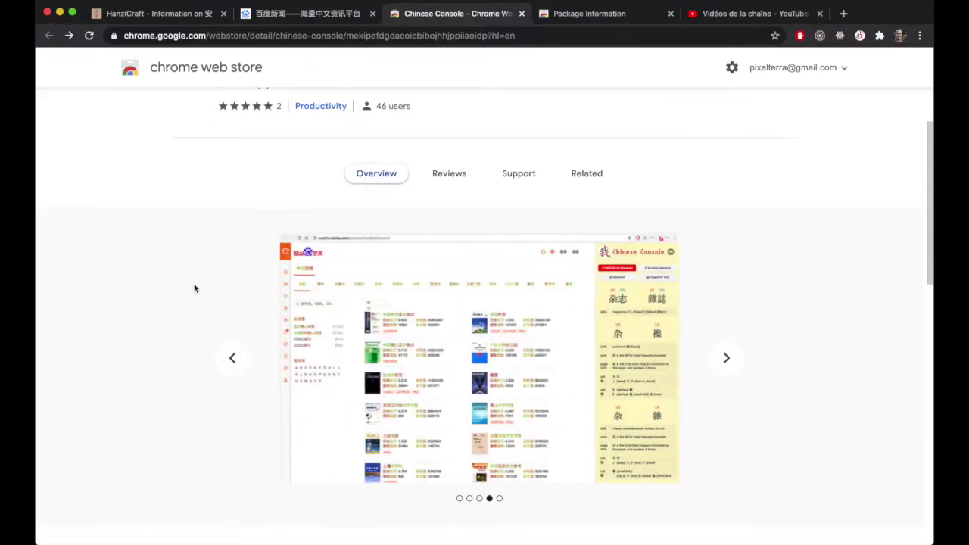
click(285, 22)
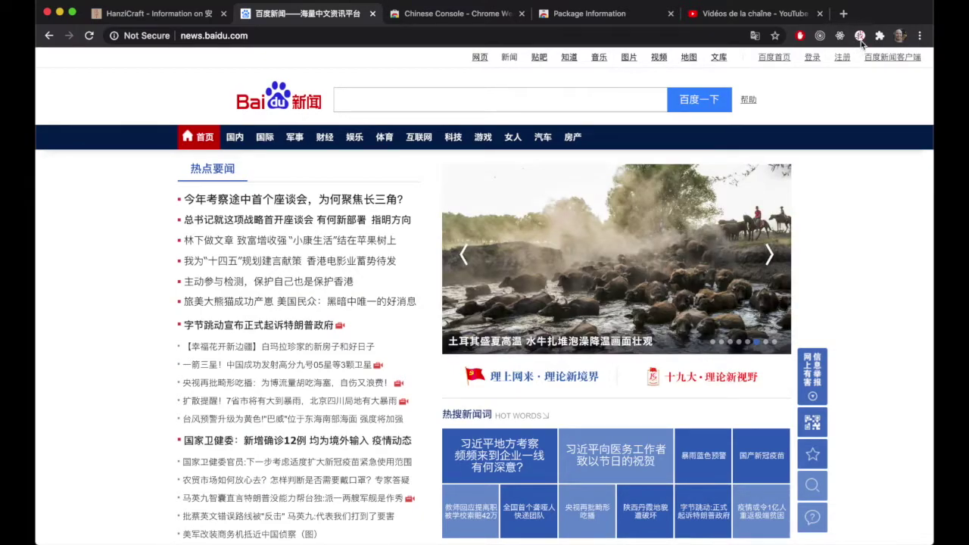
Open the Chinese Console side panel beside Baidu News and read its Alt-hover instructions.
click(860, 38)
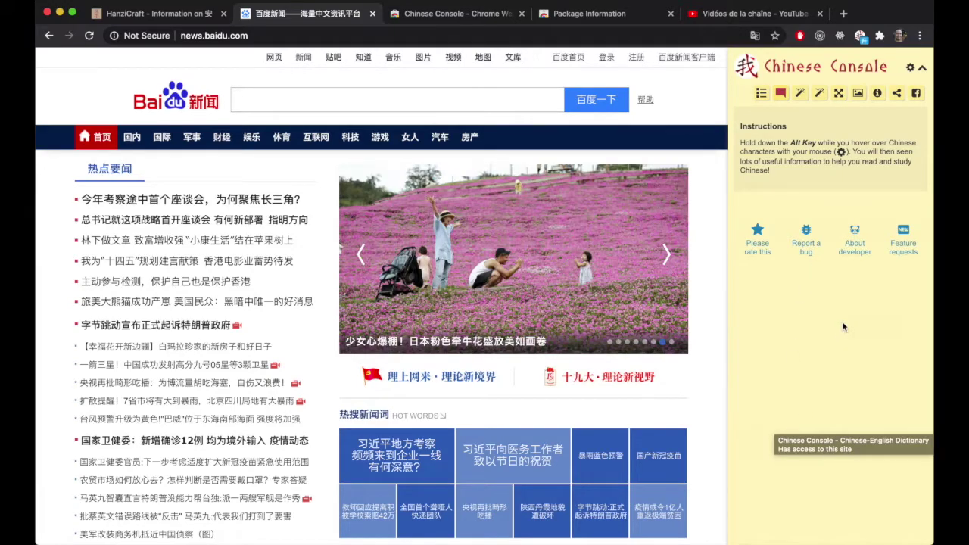
drag(800, 171, 741, 142)
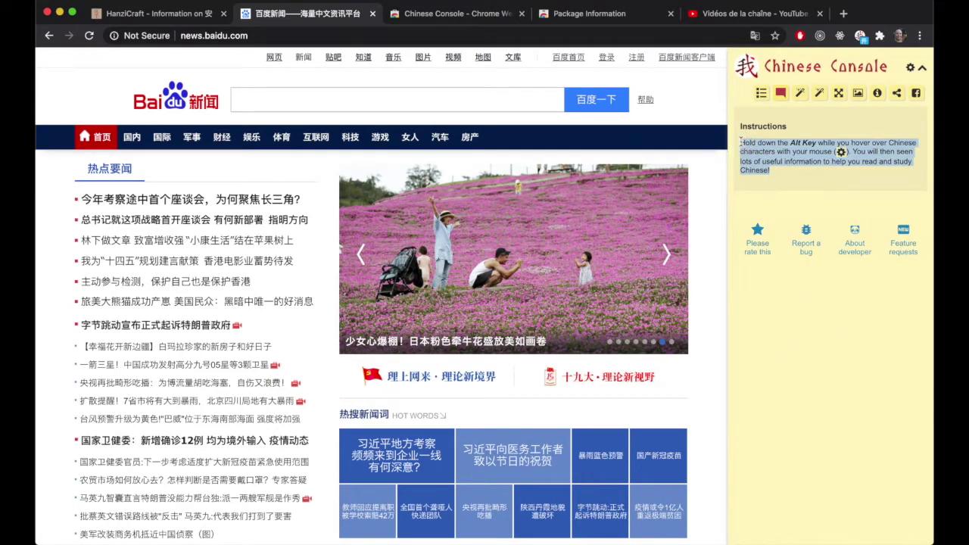
click(741, 142)
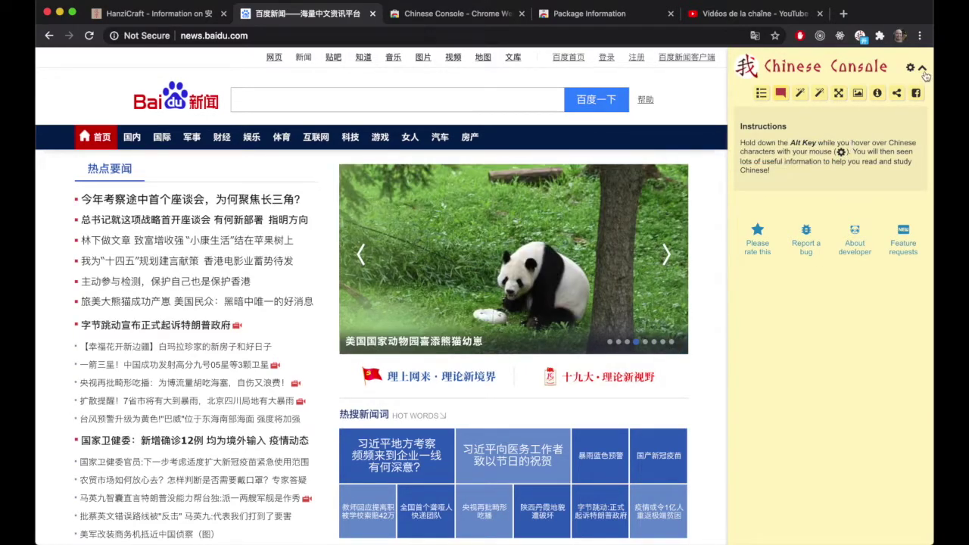
click(845, 153)
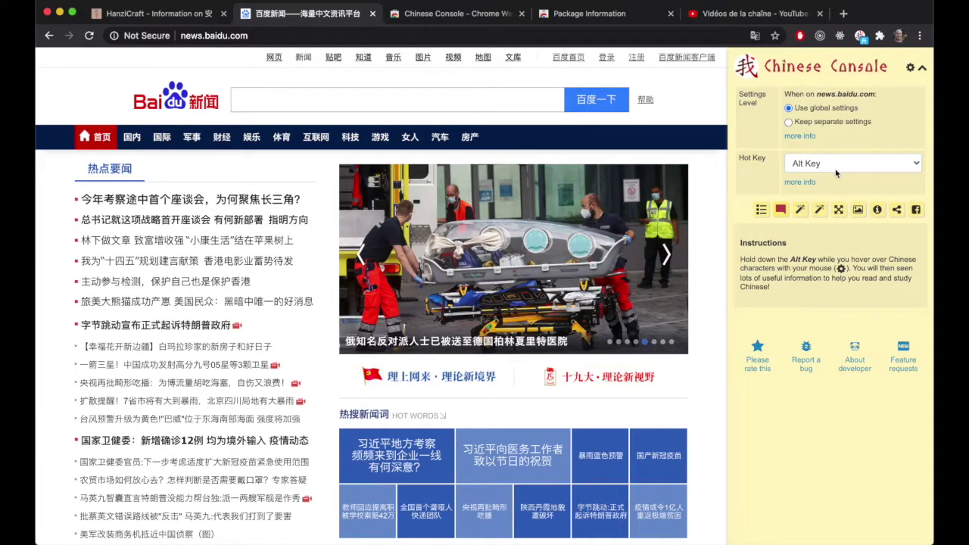
click(836, 165)
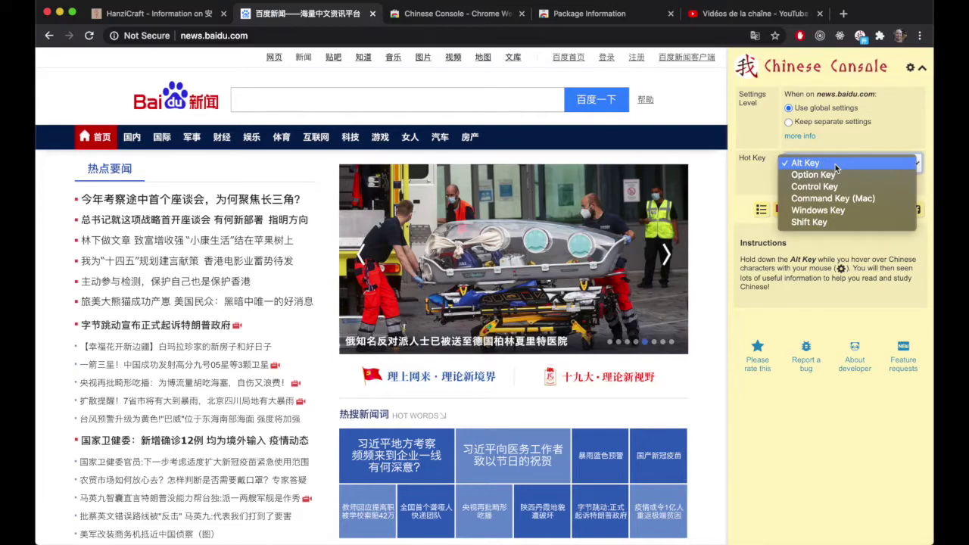
click(835, 166)
click(910, 67)
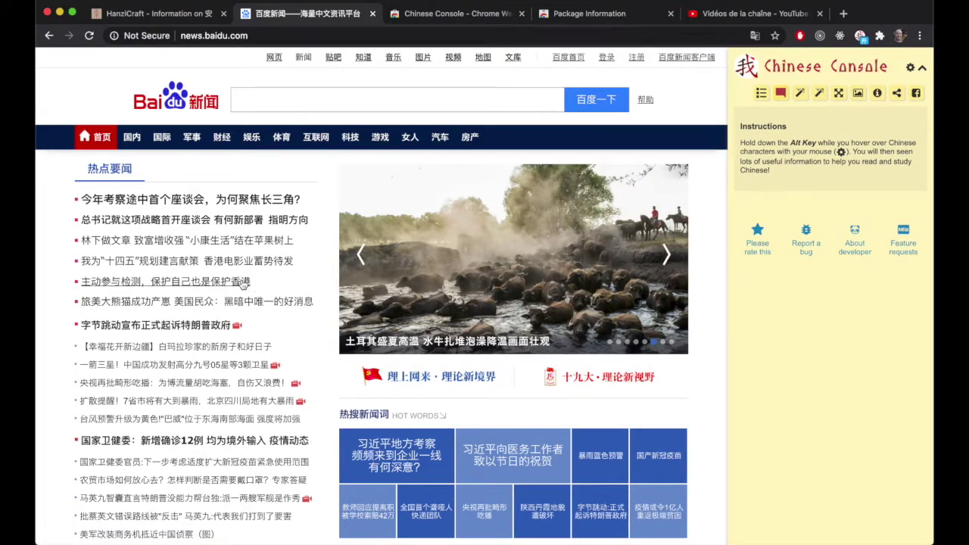
key(alt)
Look up 己, then 建言 with Alt, showing 建 at frequency 244 and 10 page appearances.
mouse_move(182, 282)
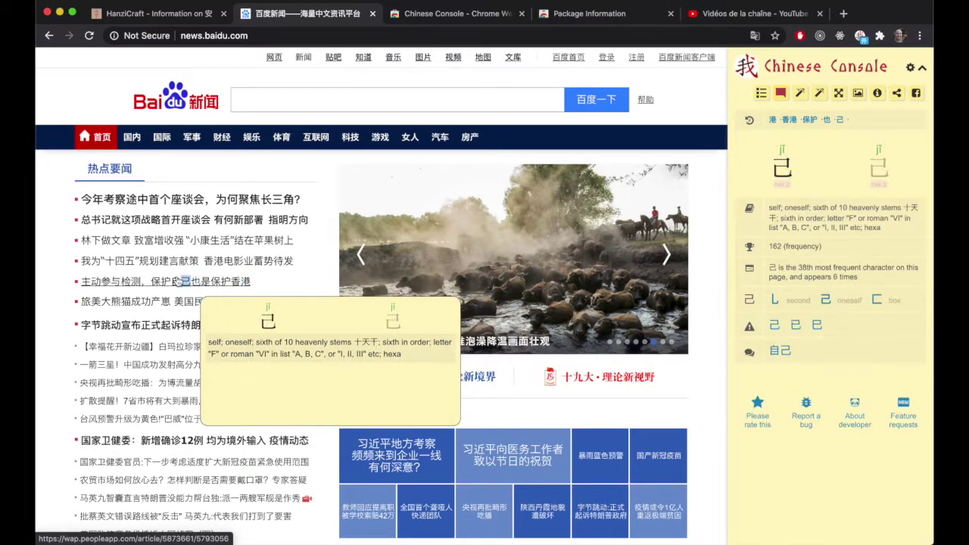
mouse_move(158, 263)
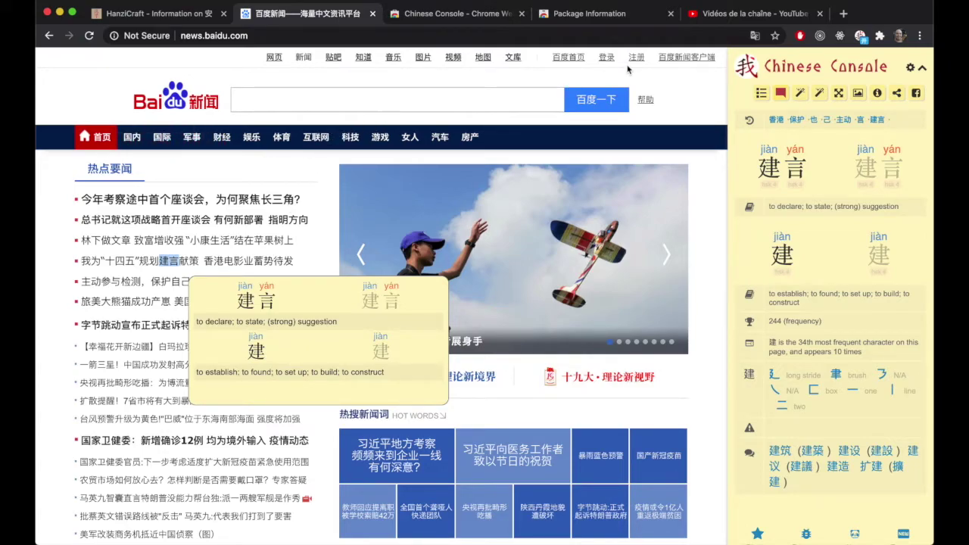
Turn the floating info box off and back on so 小康's definition pops up.
click(783, 94)
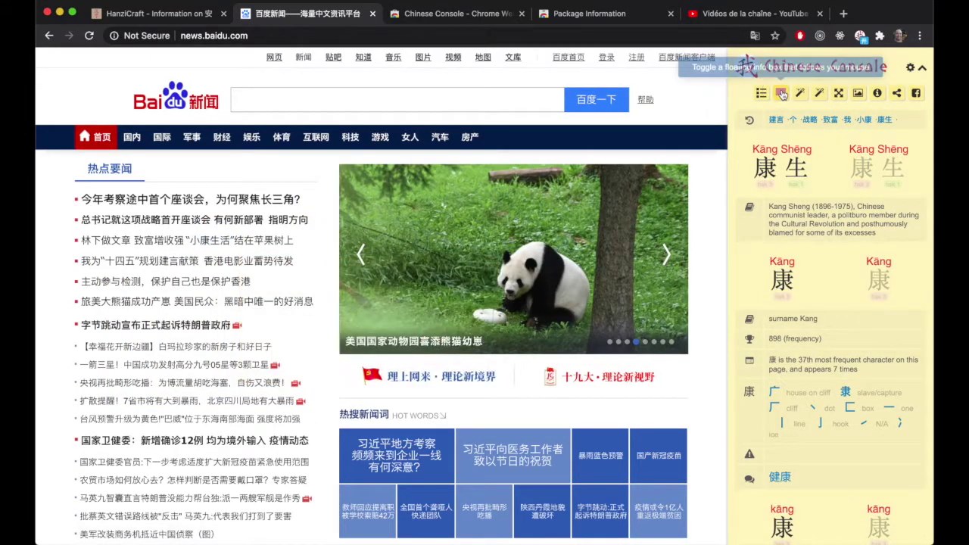
click(782, 94)
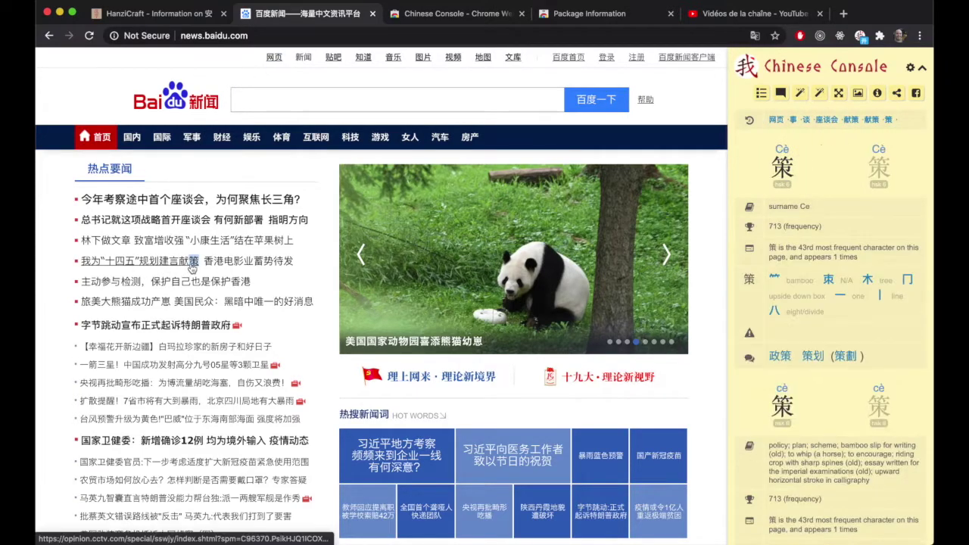
scroll(807, 350, down, 5)
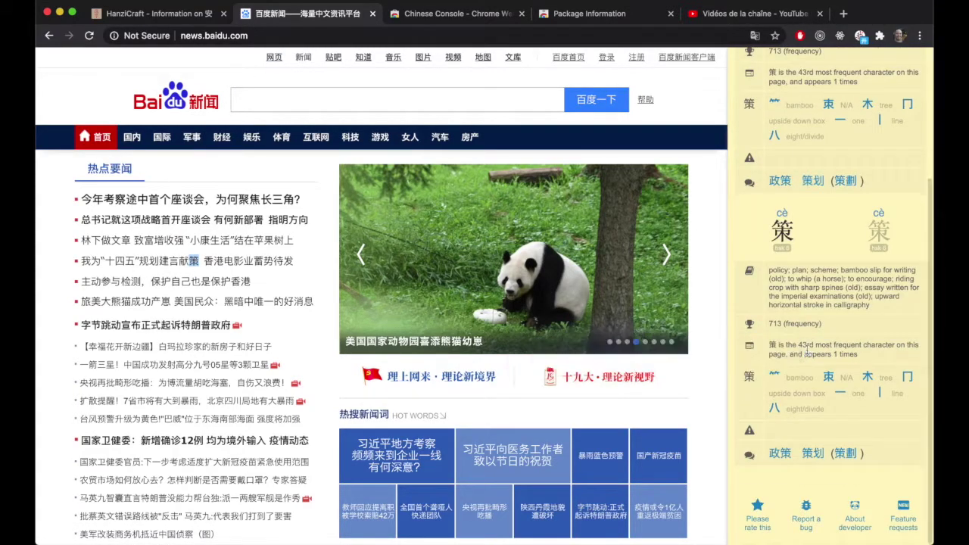
scroll(807, 350, up, 5)
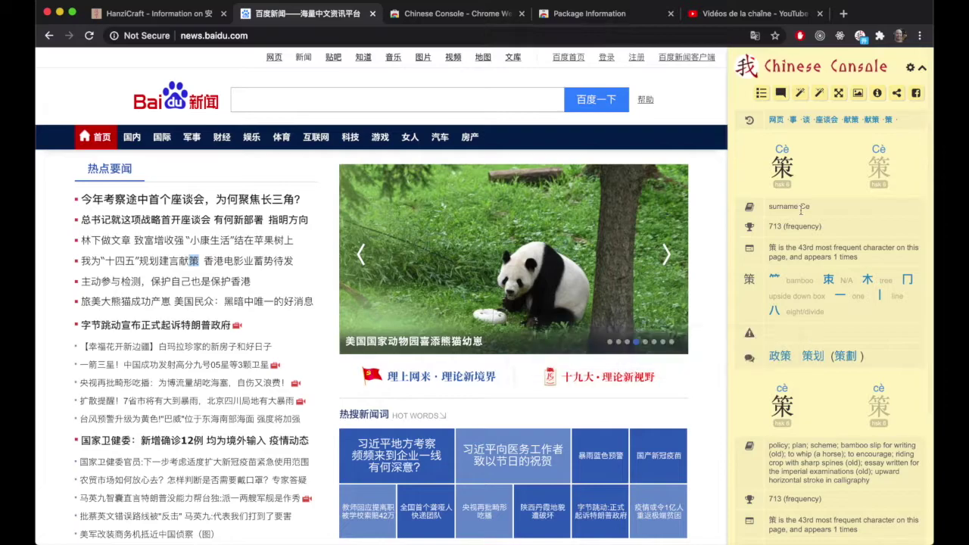
click(781, 92)
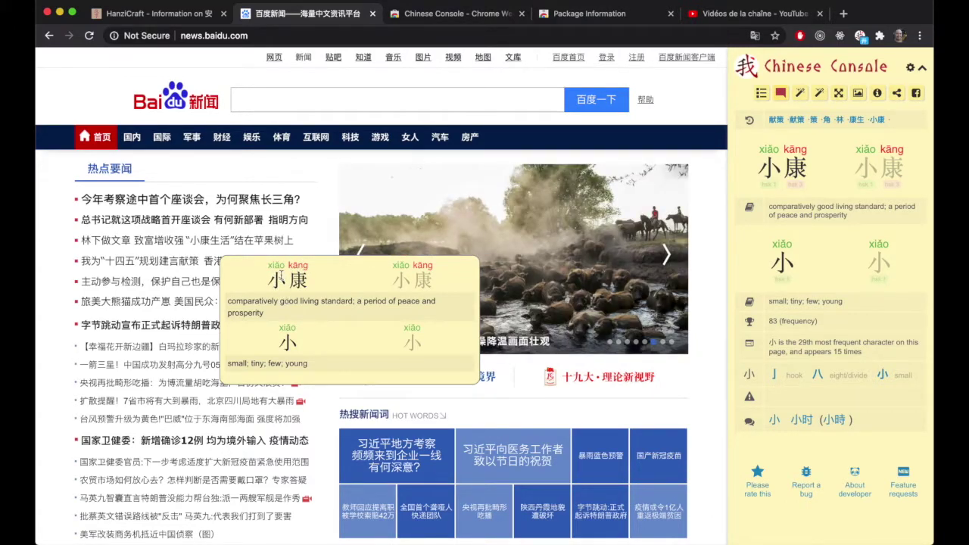
Select and deselect the character 小 in the 小康 popup.
mouse_move(280, 278)
mouse_down()
mouse_move(269, 279)
mouse_move(278, 280)
mouse_up()
click(276, 284)
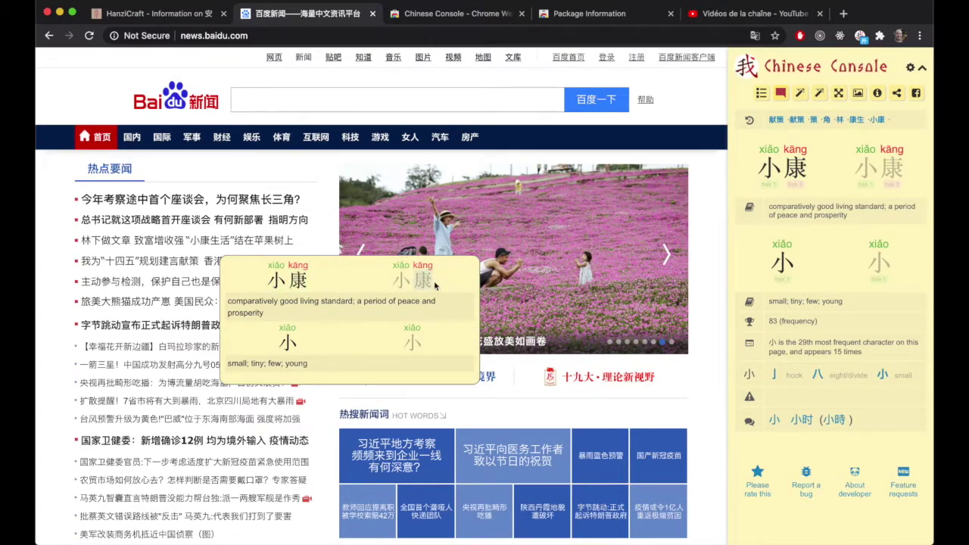
scroll(394, 312, down, 2)
scroll(385, 290, down, 1)
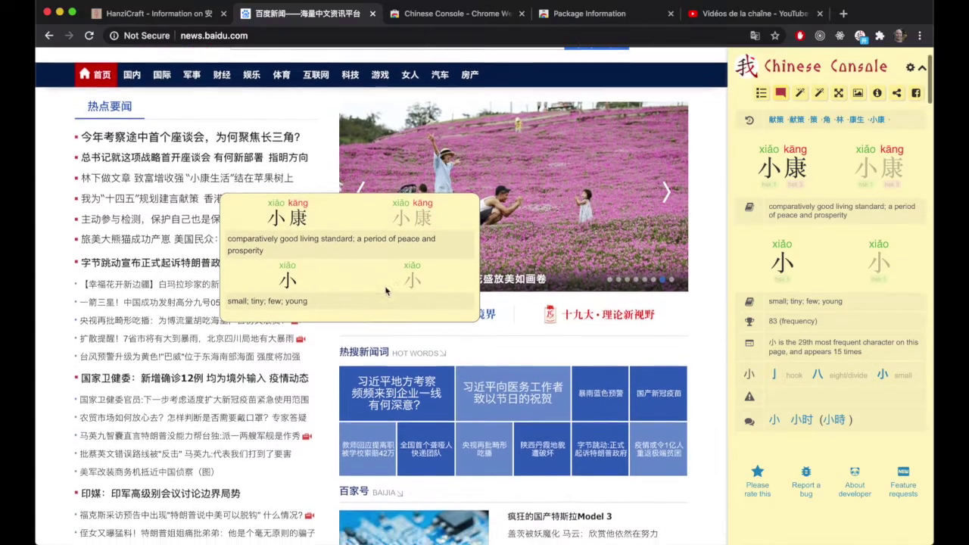
Look up 为, 伤 and 四川 (Sichuan) in the headlines, then turn the floating info box off.
mouse_move(157, 319)
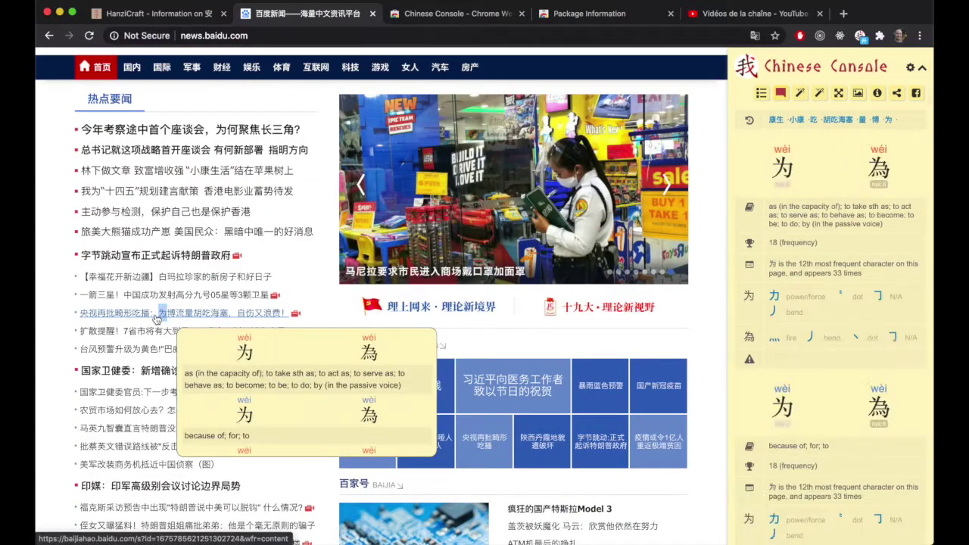
scroll(269, 356, down, 2)
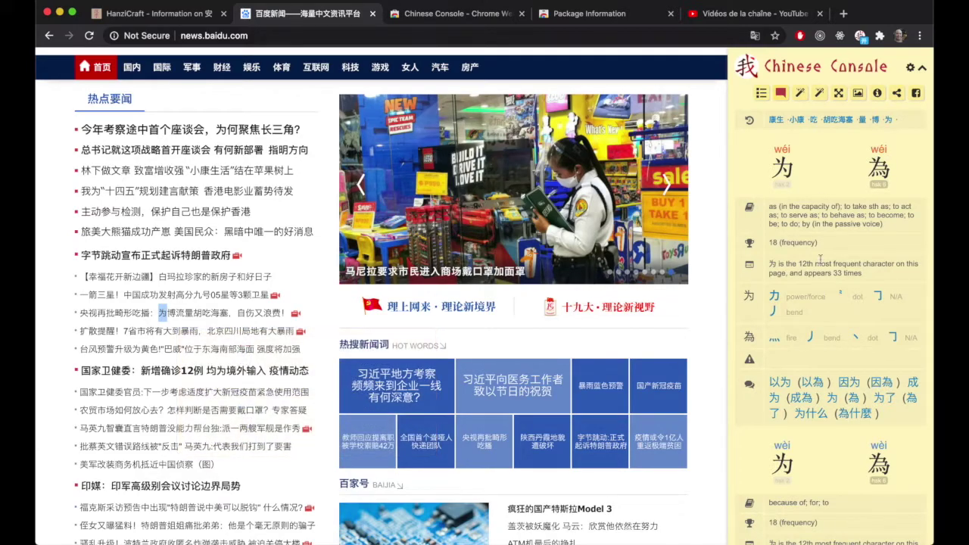
mouse_move(228, 336)
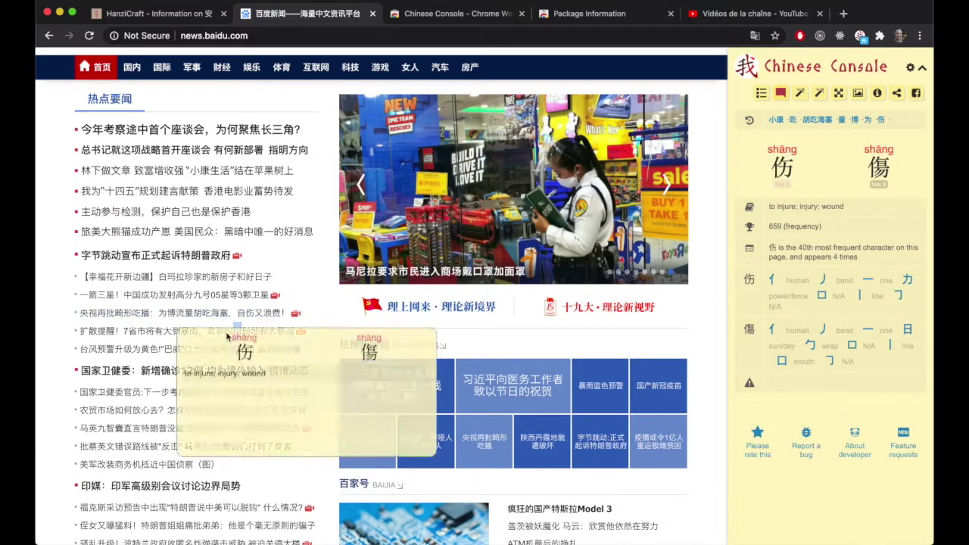
mouse_move(304, 350)
scroll(310, 411, down, 5)
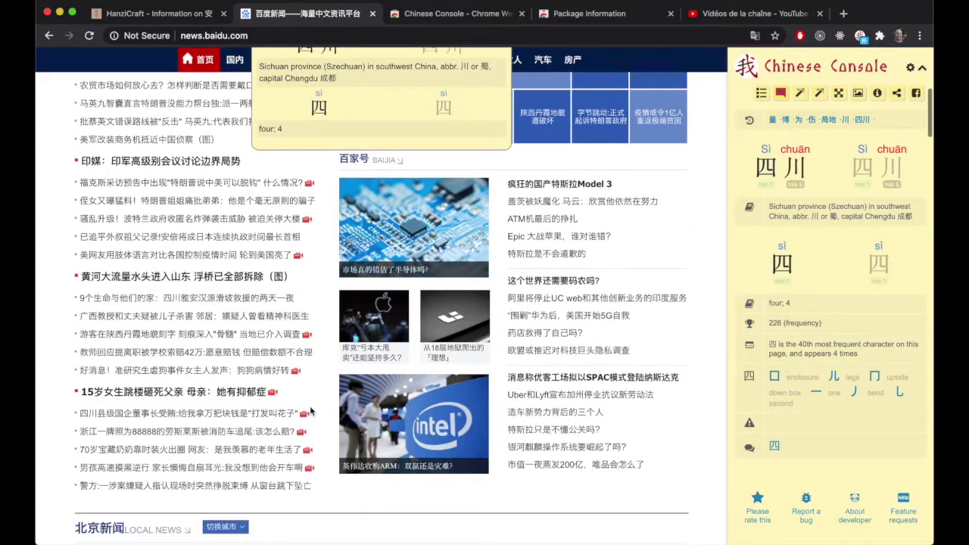
scroll(310, 411, up, 4)
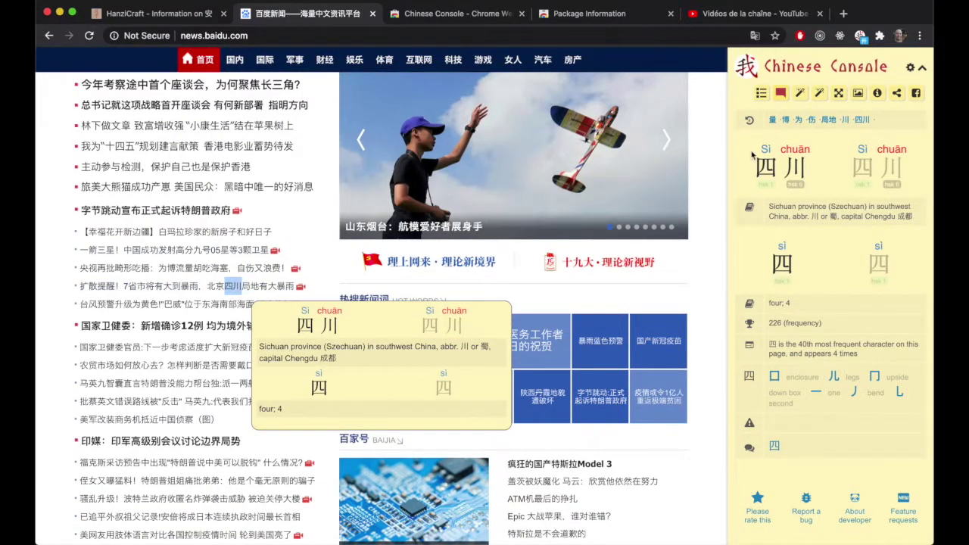
click(781, 93)
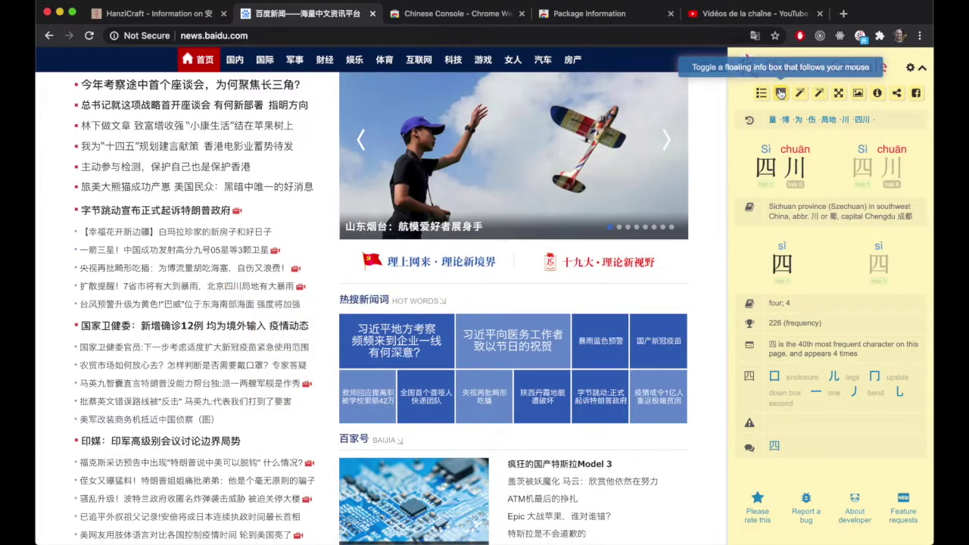
Re-enable the floating info box, minimize the panel, and open it on 量 (liáng, frequency 241).
click(781, 92)
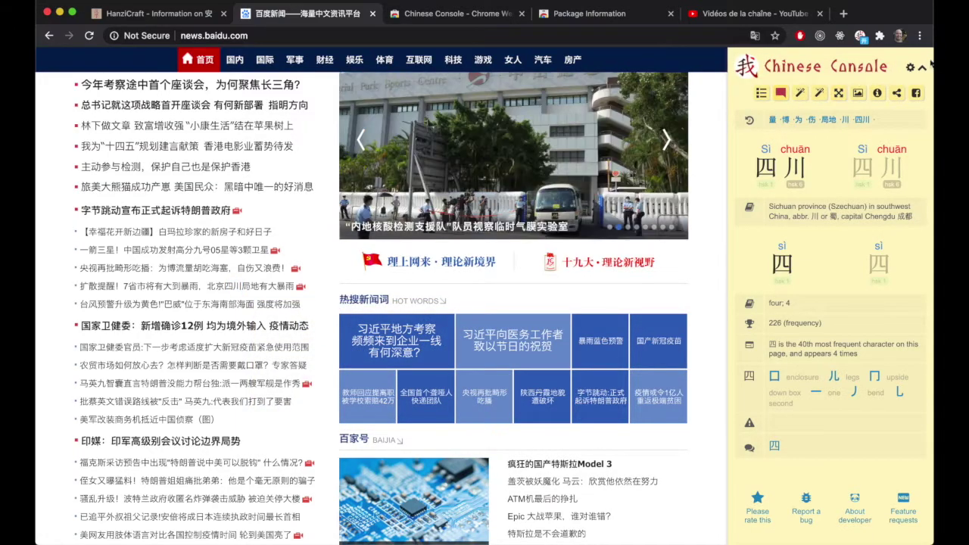
click(923, 69)
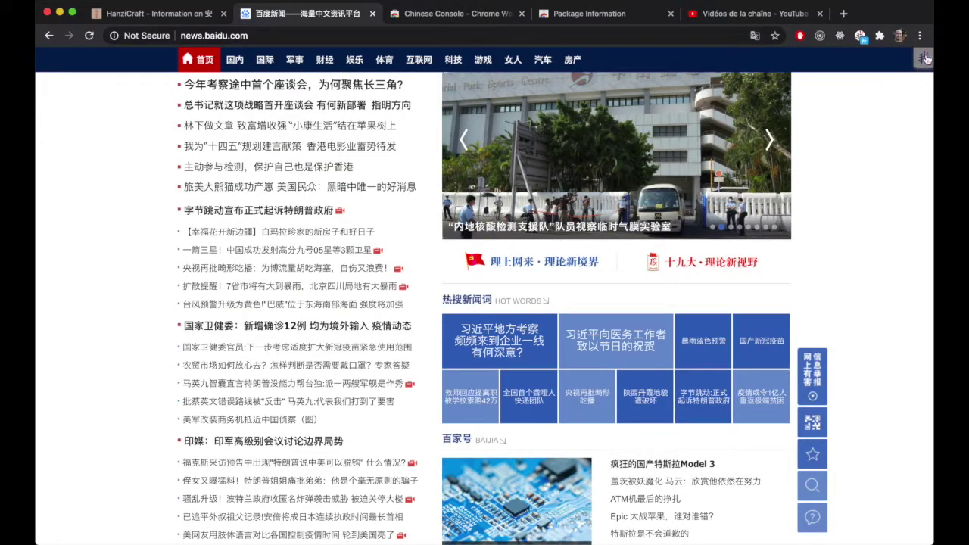
mouse_move(269, 250)
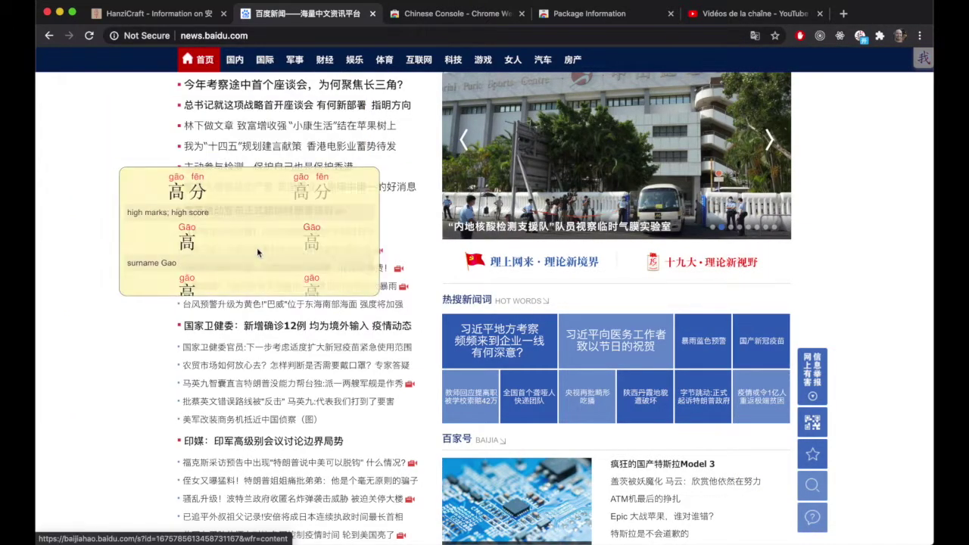
mouse_move(282, 321)
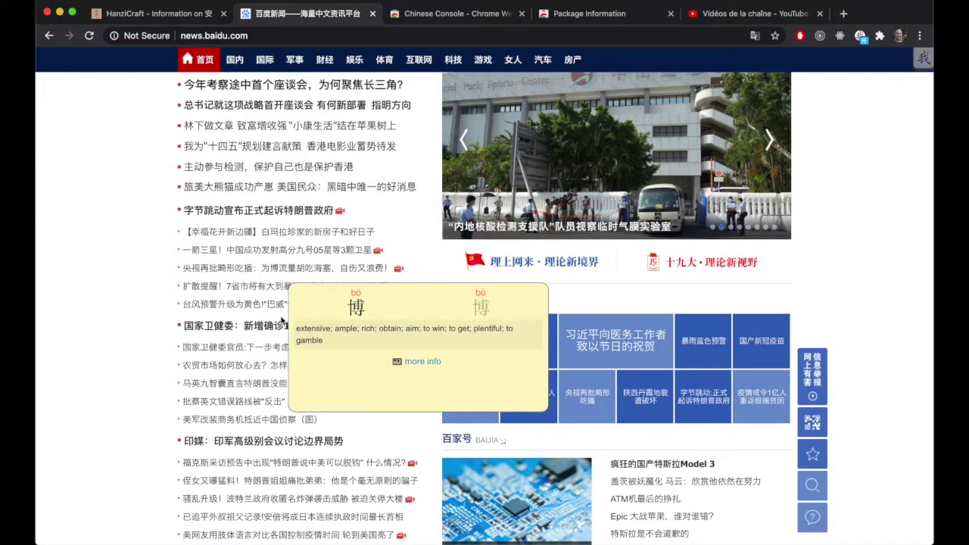
mouse_move(290, 268)
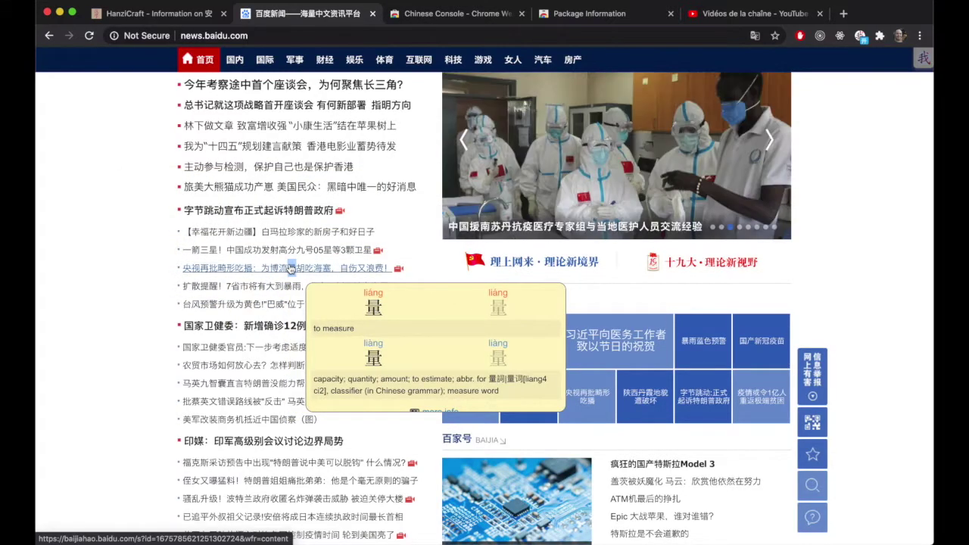
key(shift)
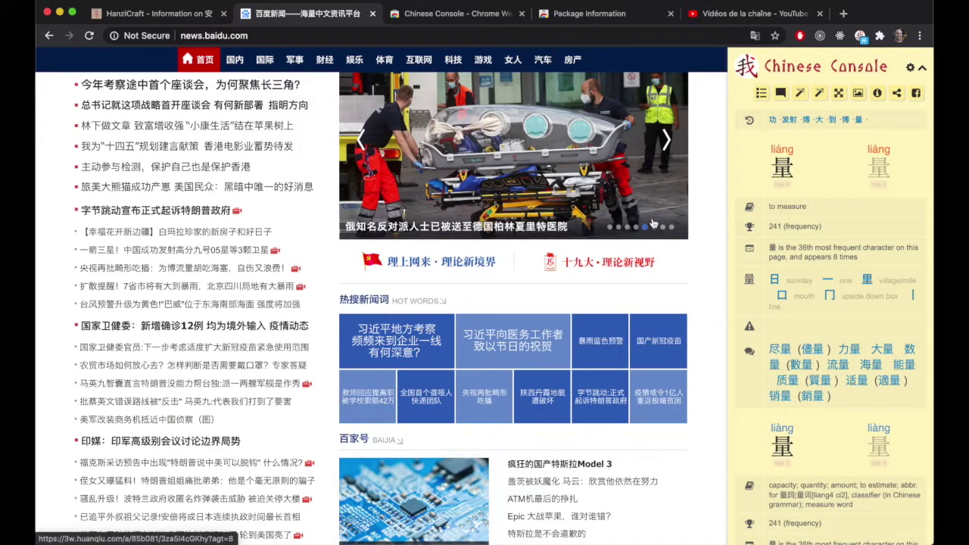
Look up a headline word by shortcut, then reopen 发射 (to shoot; to launch) from the history breadcrumb.
key(shift)
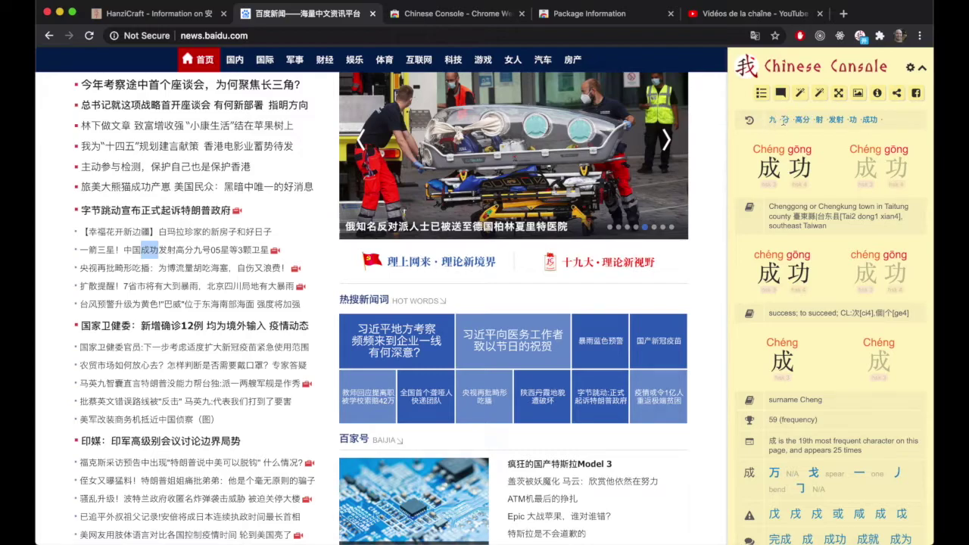
click(835, 119)
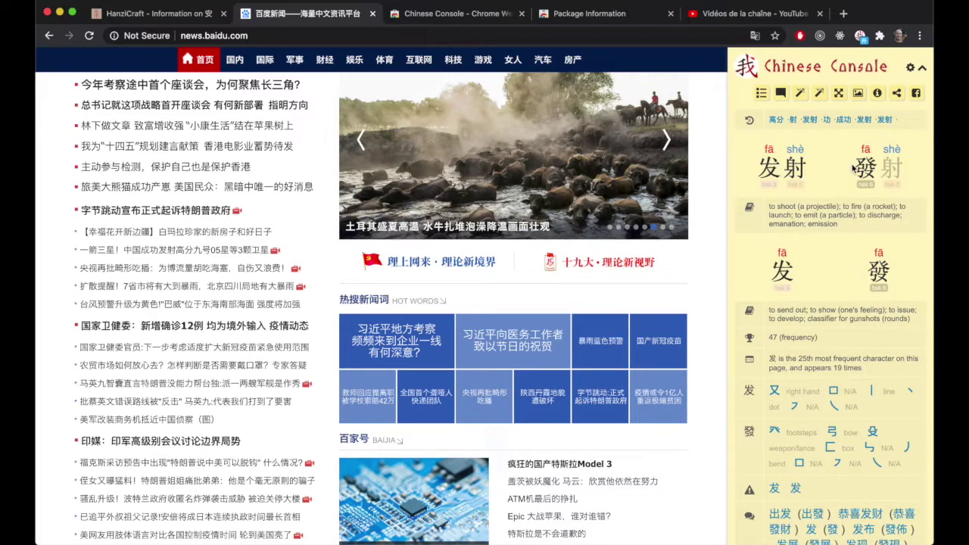
double_click(768, 167)
drag(849, 165, 879, 167)
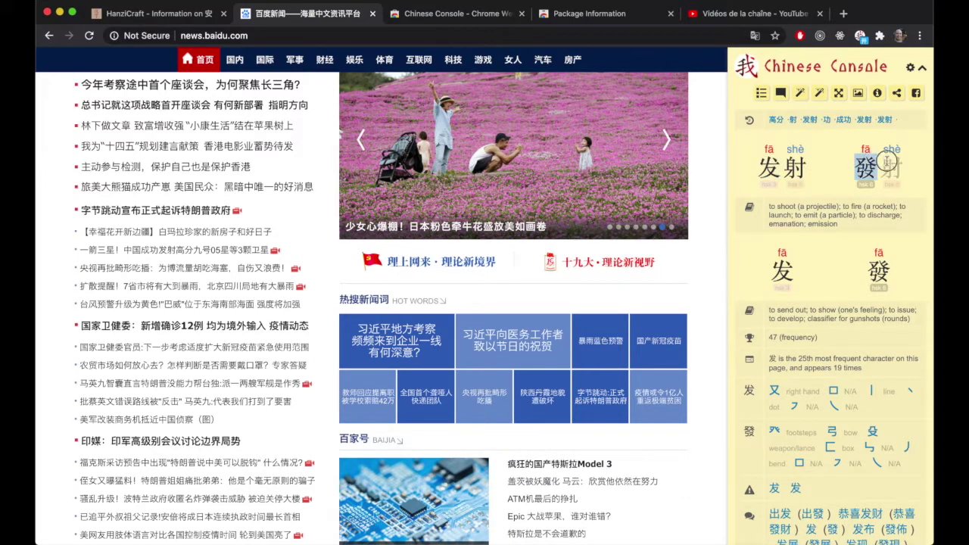
click(847, 206)
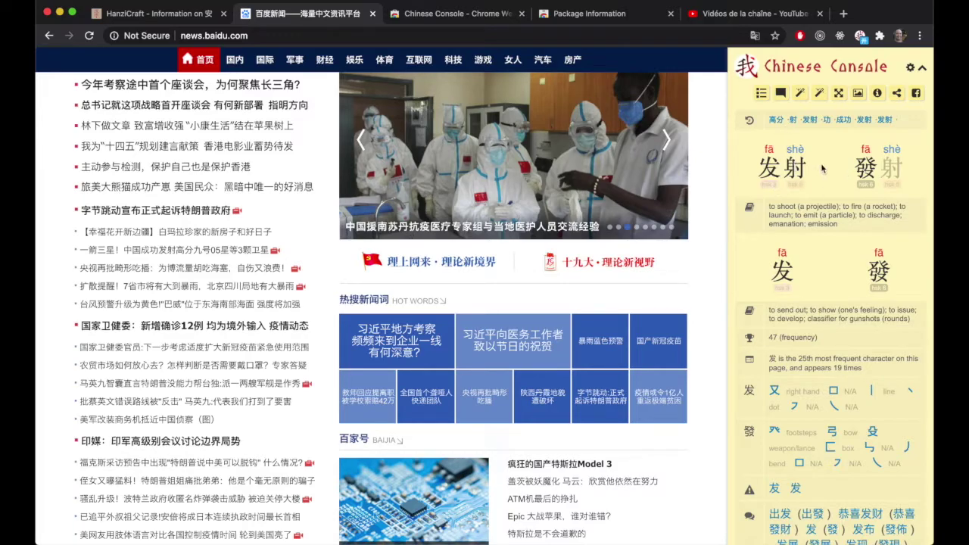
drag(768, 215, 850, 216)
click(832, 250)
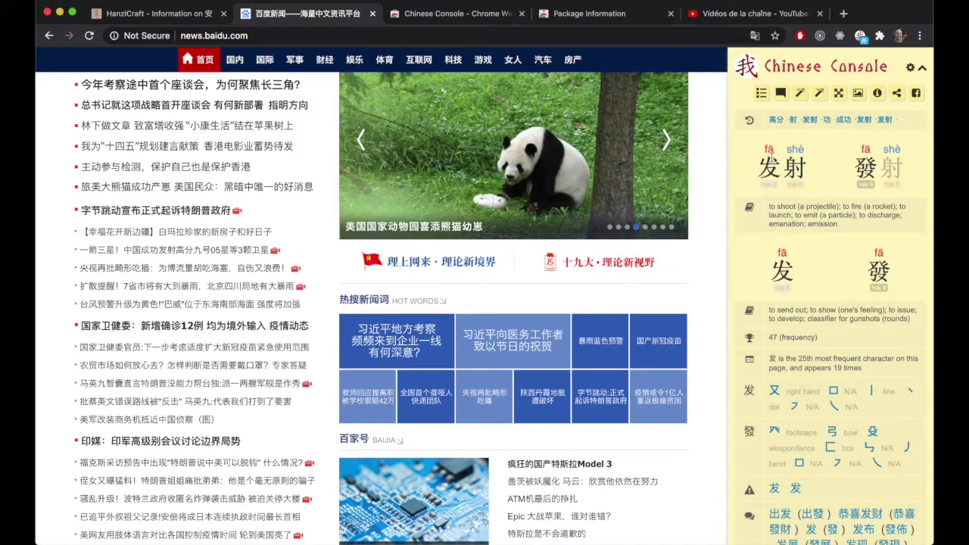
drag(760, 163, 807, 165)
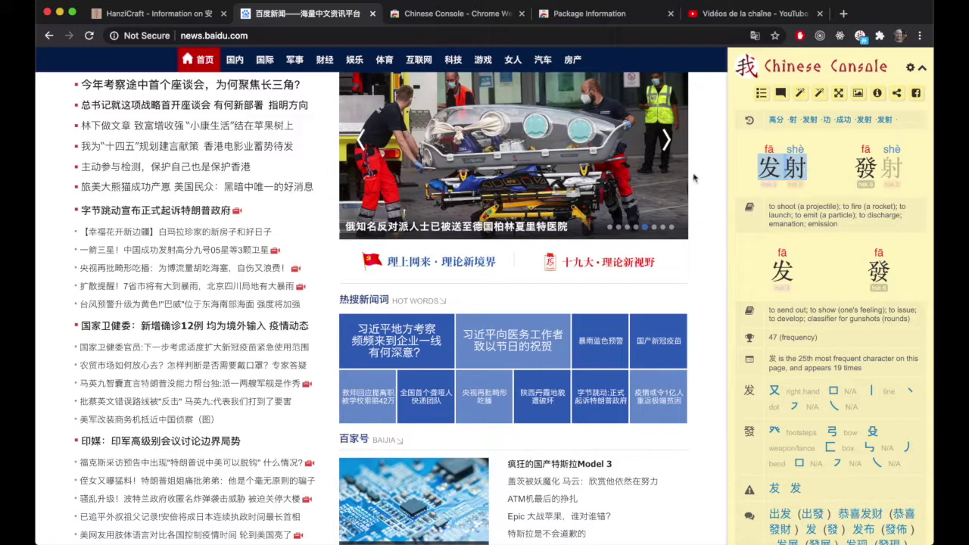
click(823, 172)
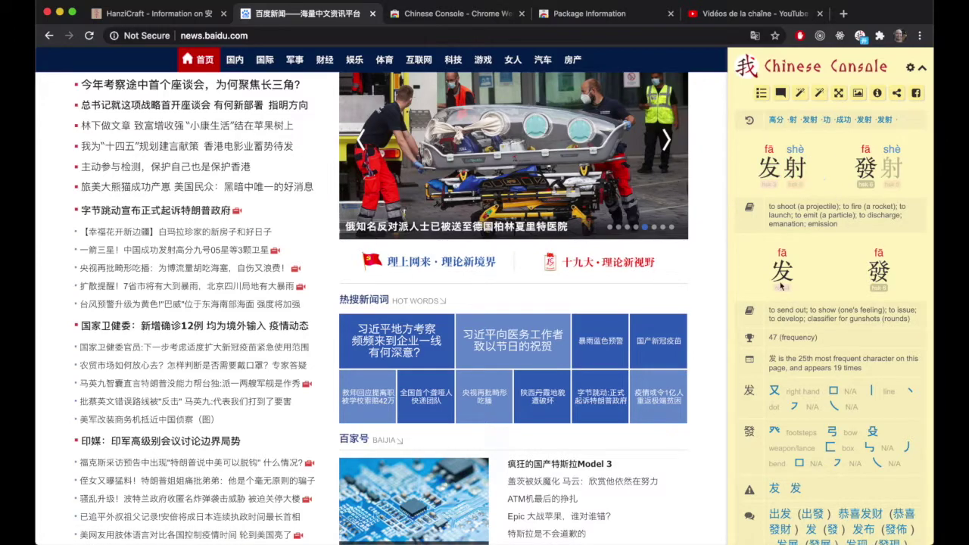
Scroll through the 发射 entry and select the frequency sentence for 发.
scroll(782, 286, down, 5)
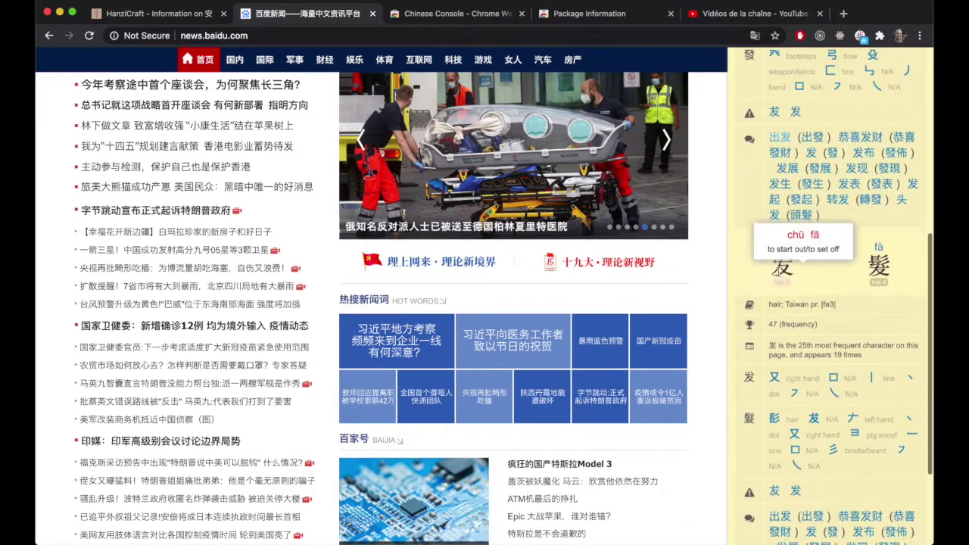
scroll(780, 276, up, 6)
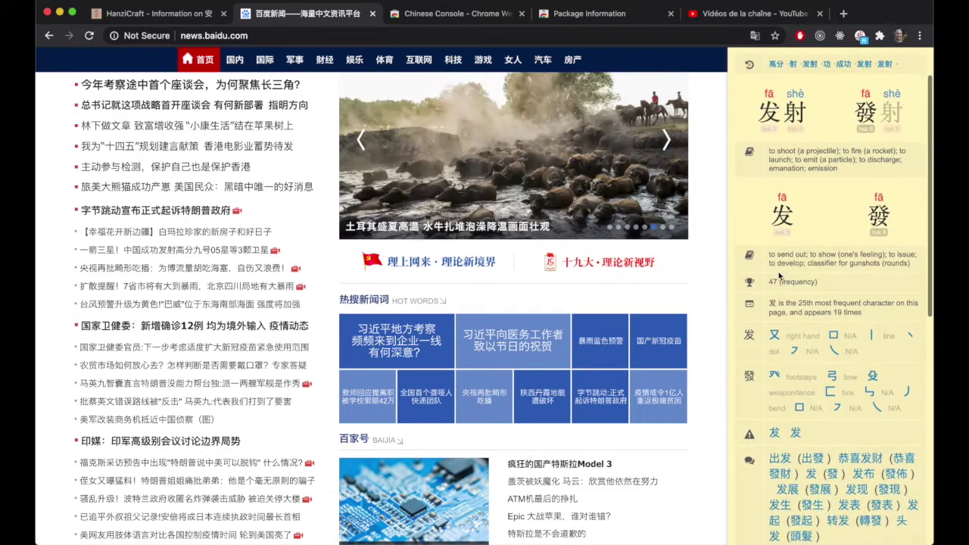
scroll(780, 274, up, 2)
scroll(780, 250, down, 3)
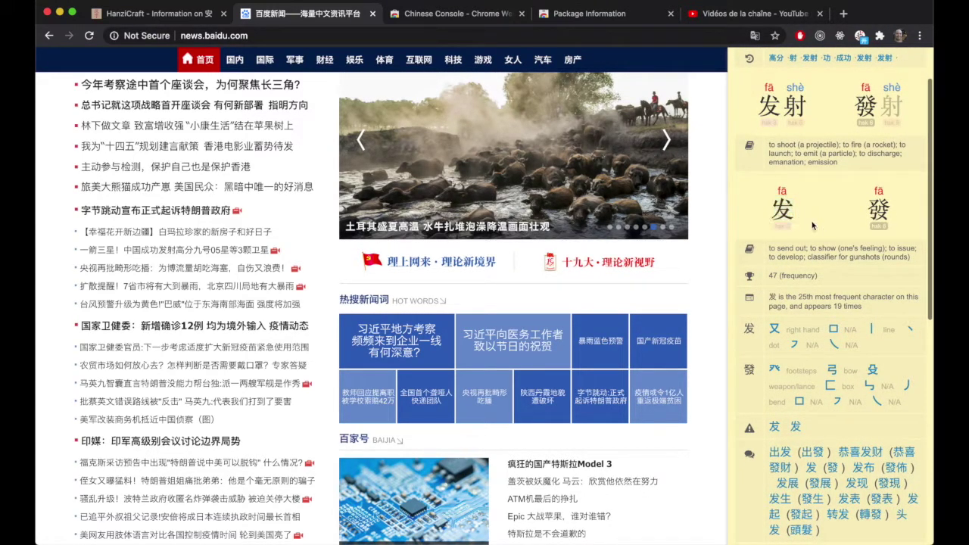
scroll(809, 273, down, 1)
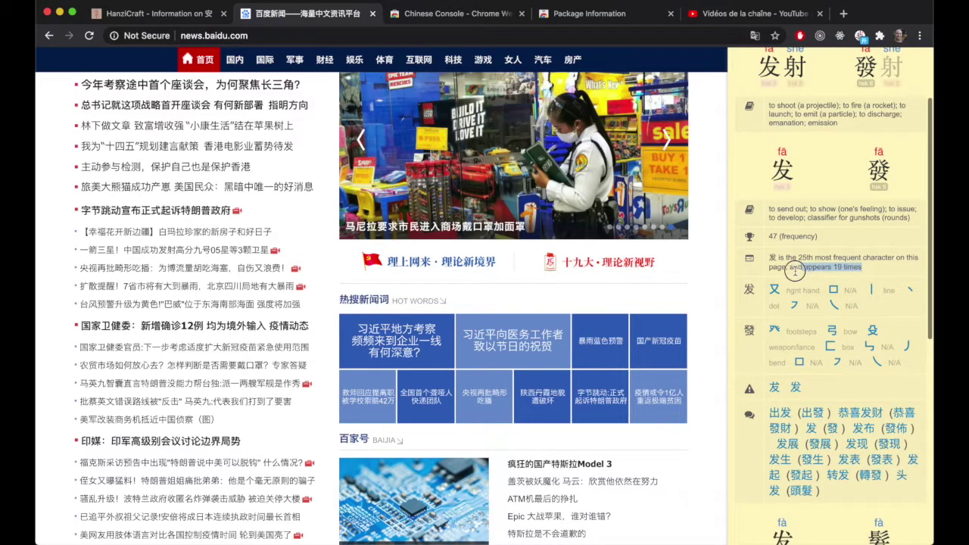
triple_click(768, 265)
click(769, 265)
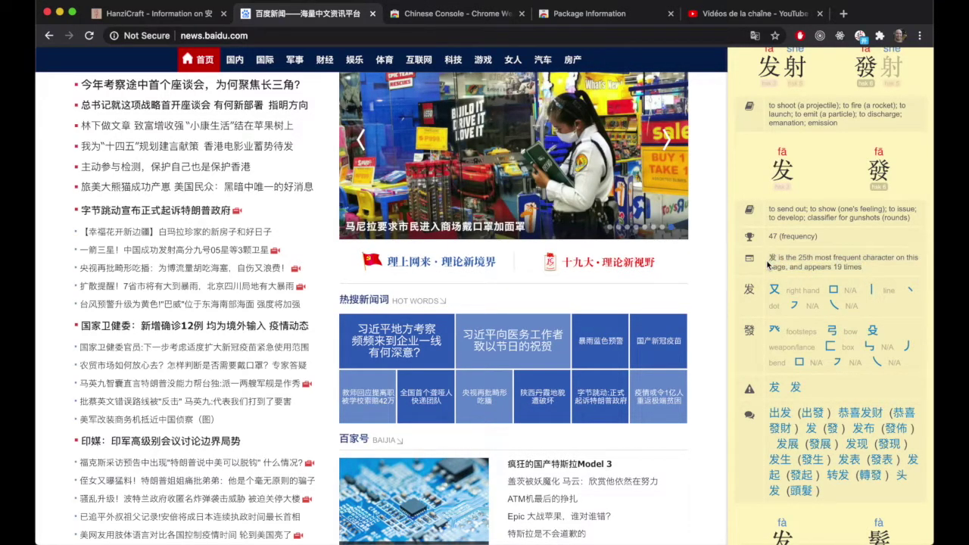
Open the list-icon settings showing the toggleable word and character information types.
scroll(798, 271, up, 1)
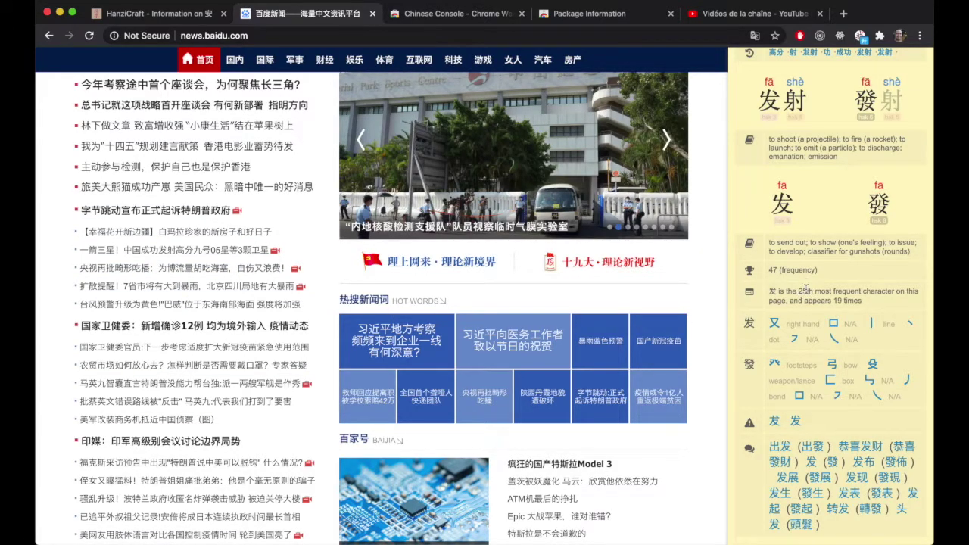
scroll(803, 304, down, 2)
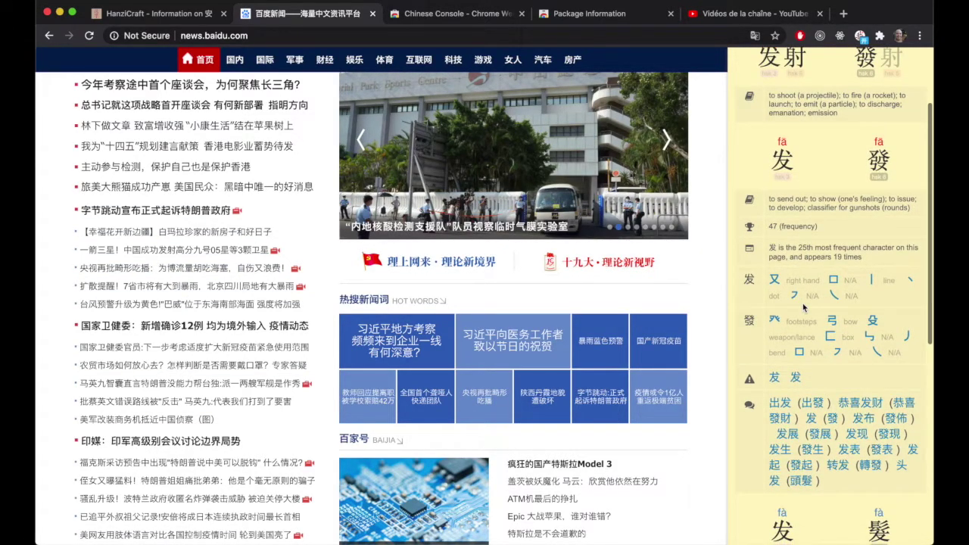
scroll(804, 307, down, 2)
scroll(803, 307, up, 5)
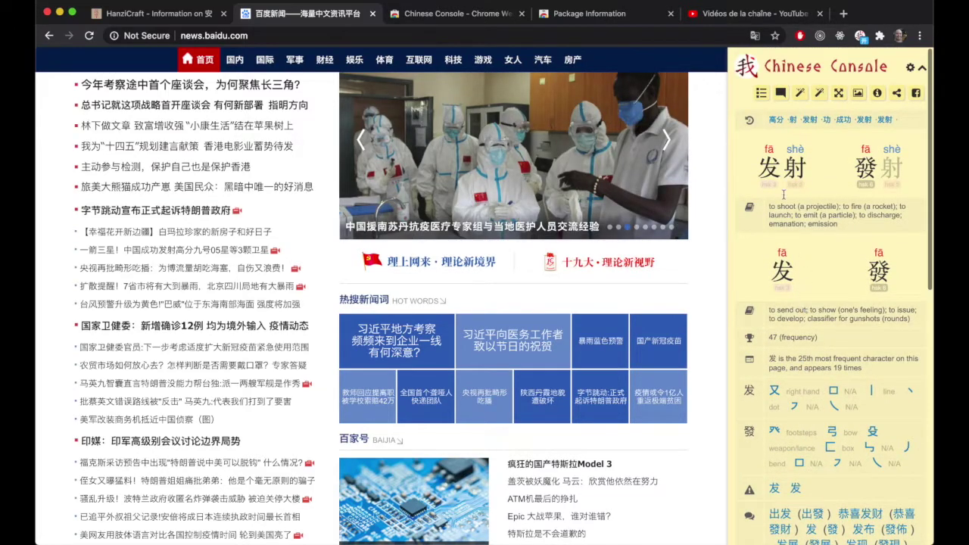
click(761, 92)
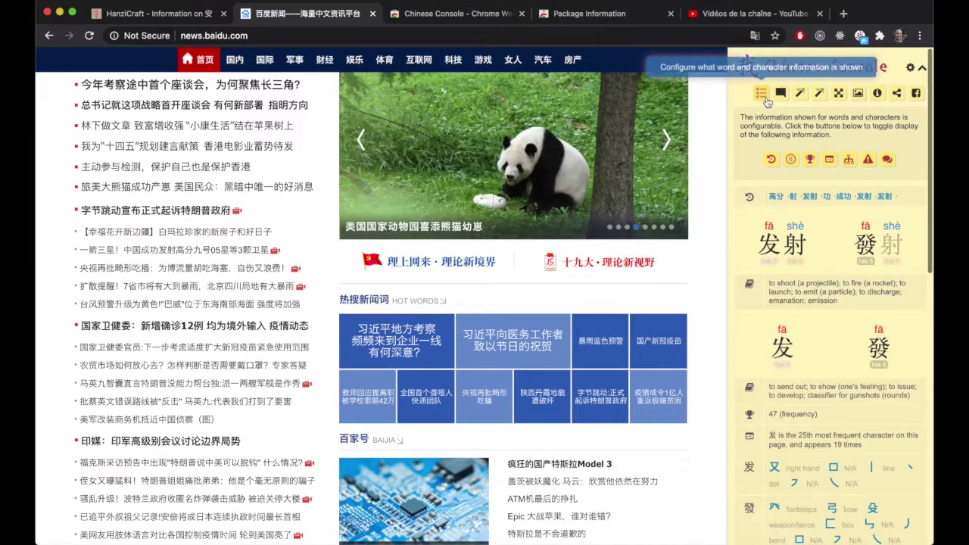
click(764, 97)
scroll(788, 285, down, 4)
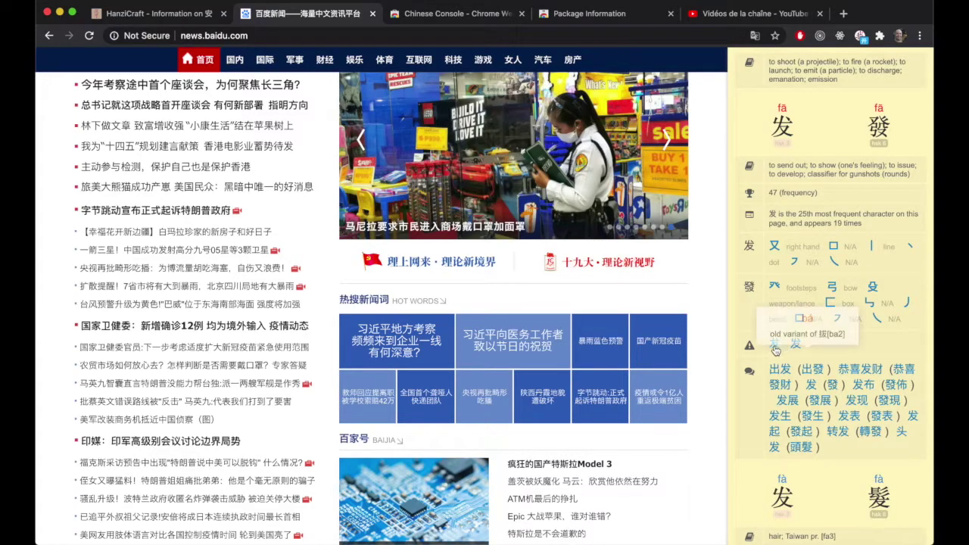
mouse_move(751, 347)
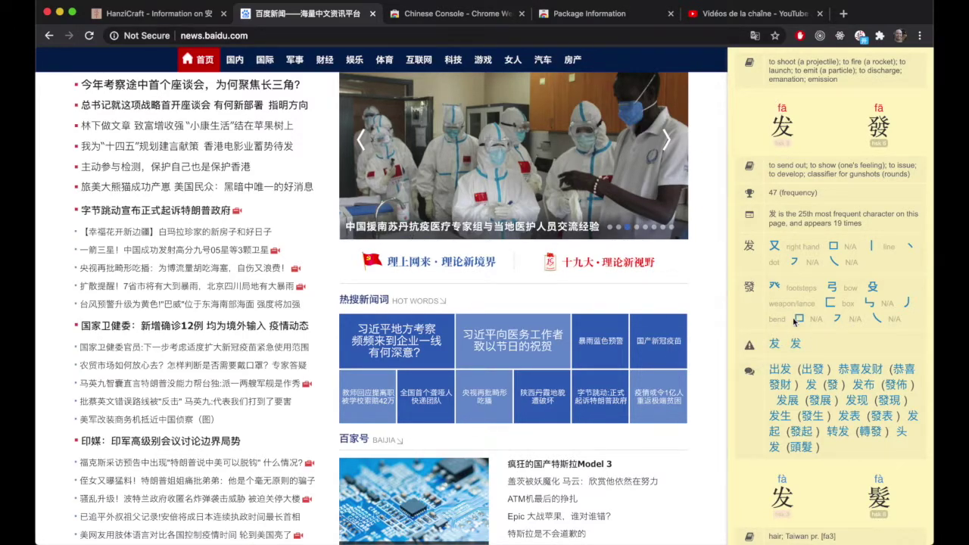
mouse_move(771, 373)
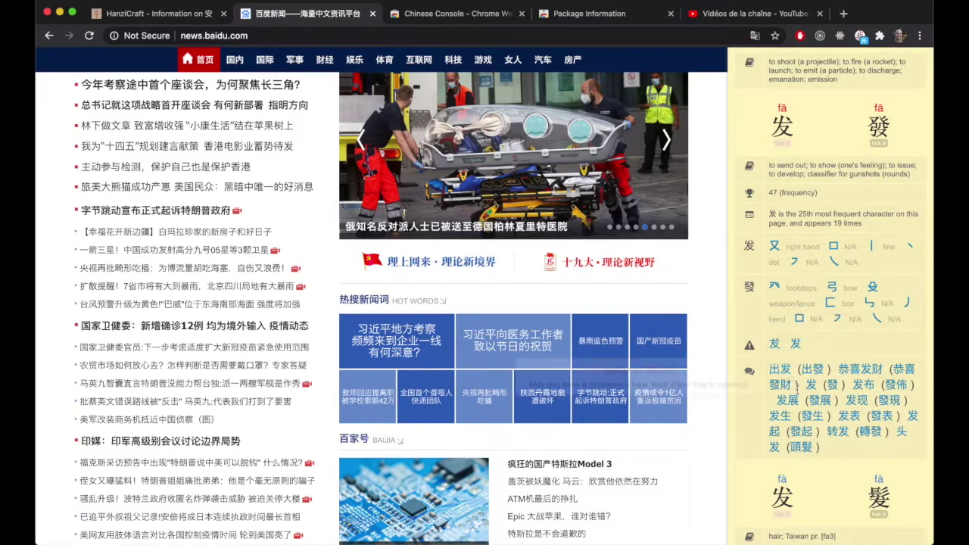
mouse_move(805, 425)
scroll(805, 426, down, 3)
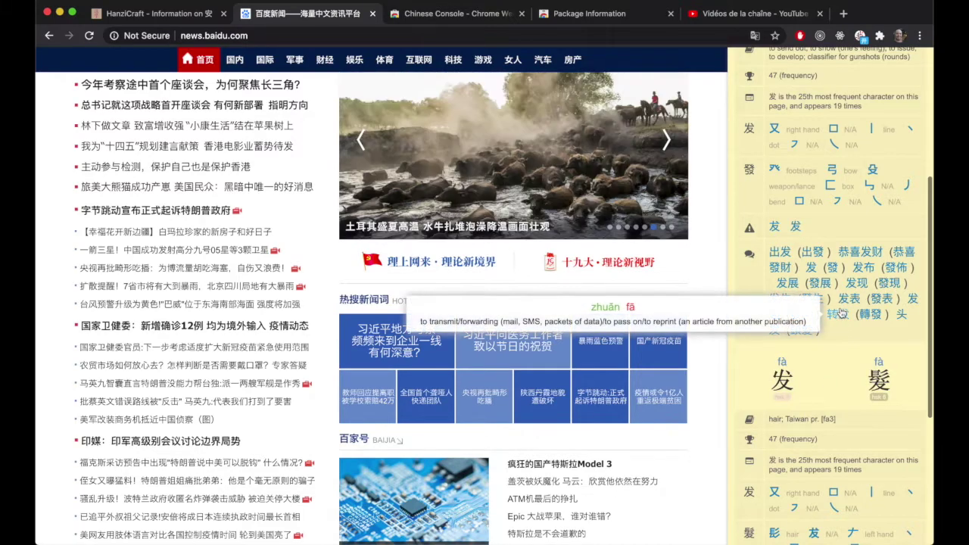
scroll(851, 230, up, 1)
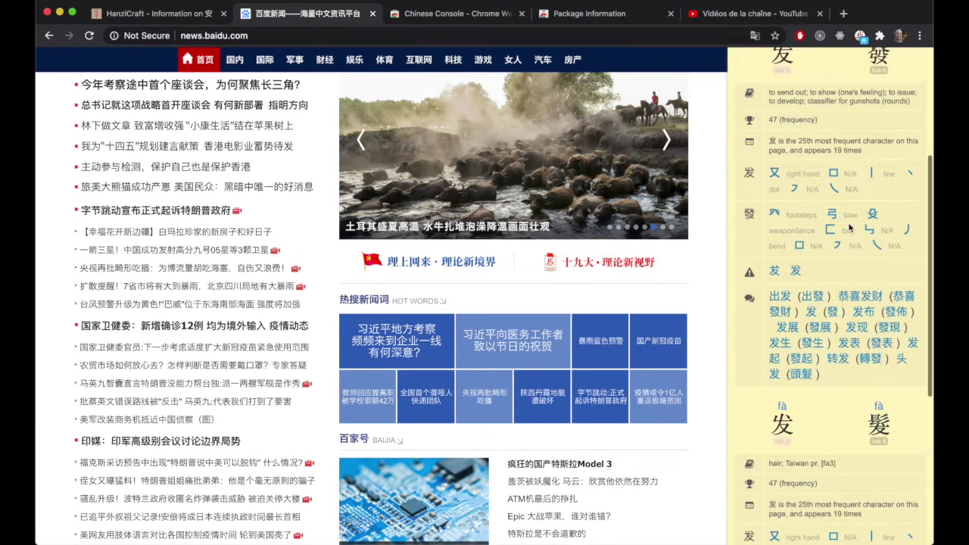
scroll(831, 214, up, 2)
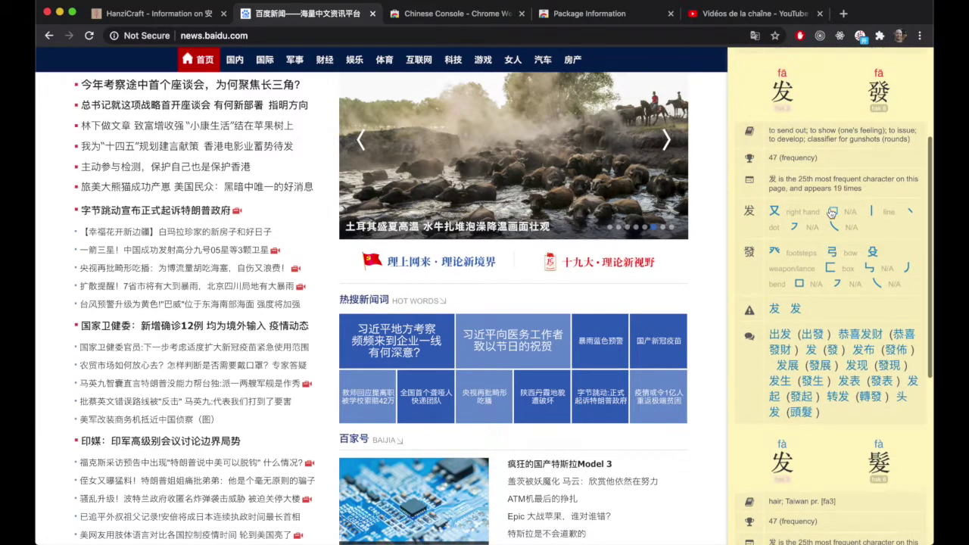
scroll(811, 425, up, 3)
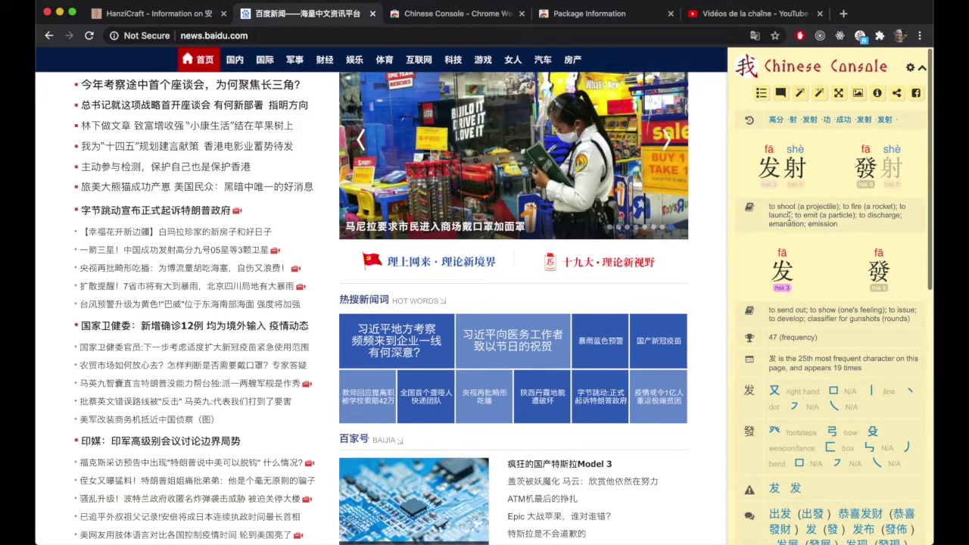
Hide the history, HSK, rank, page-frequency, radical, warning and example-word rows.
click(761, 93)
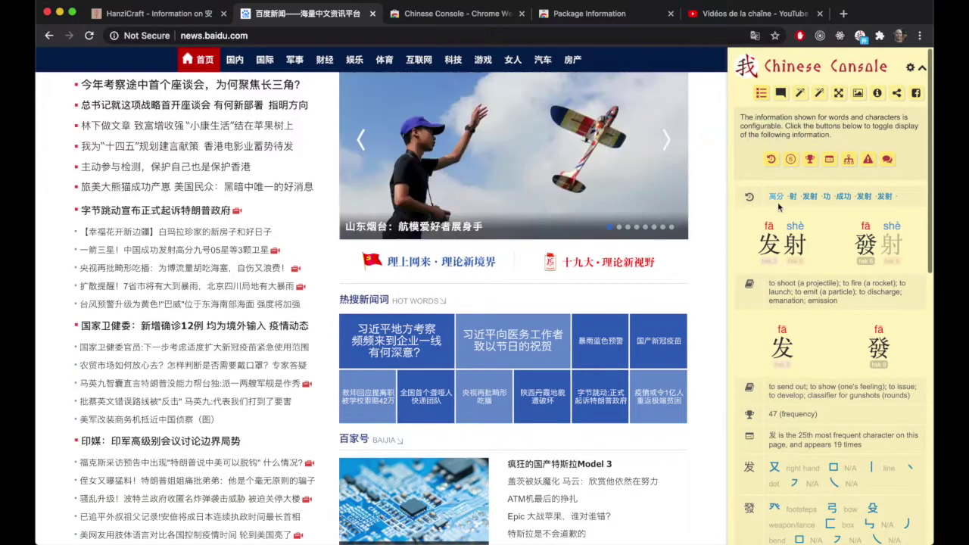
click(772, 160)
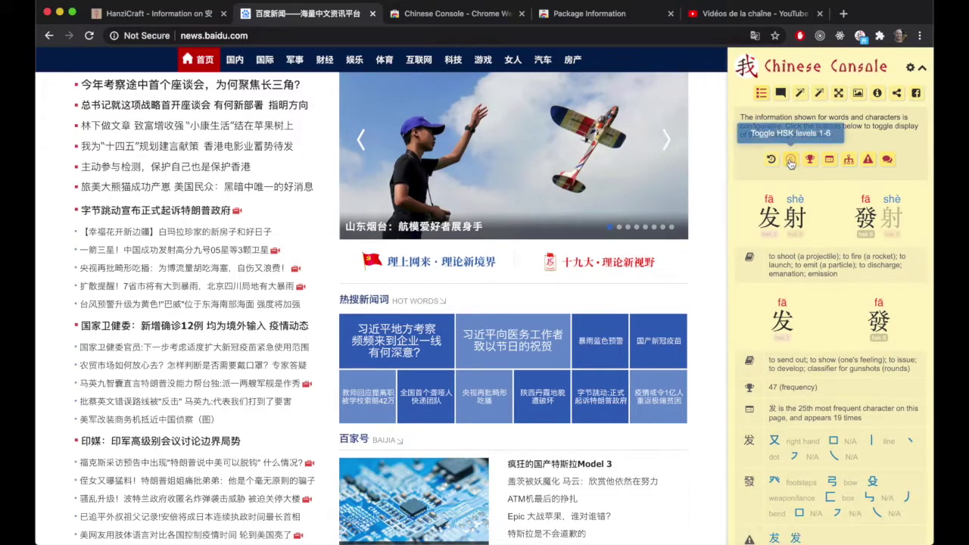
click(791, 161)
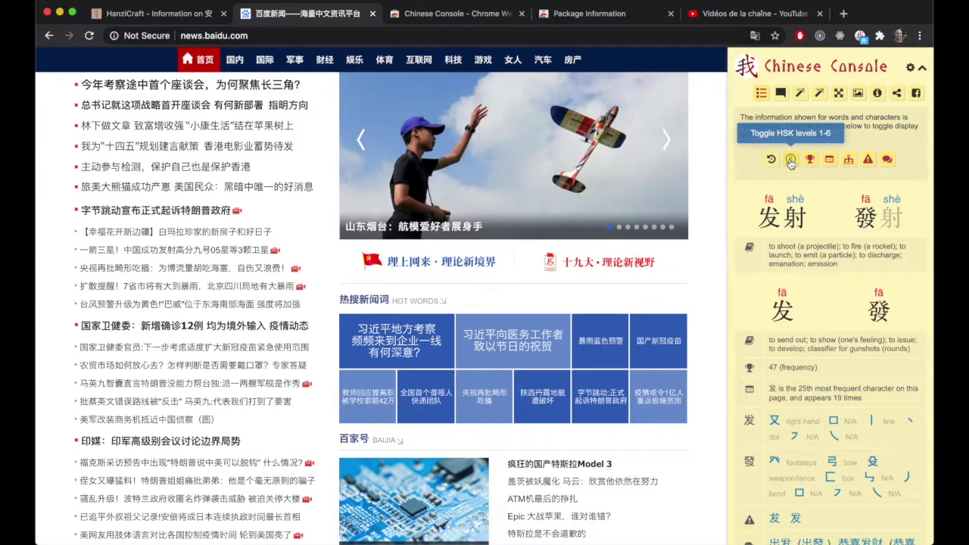
click(790, 161)
click(790, 162)
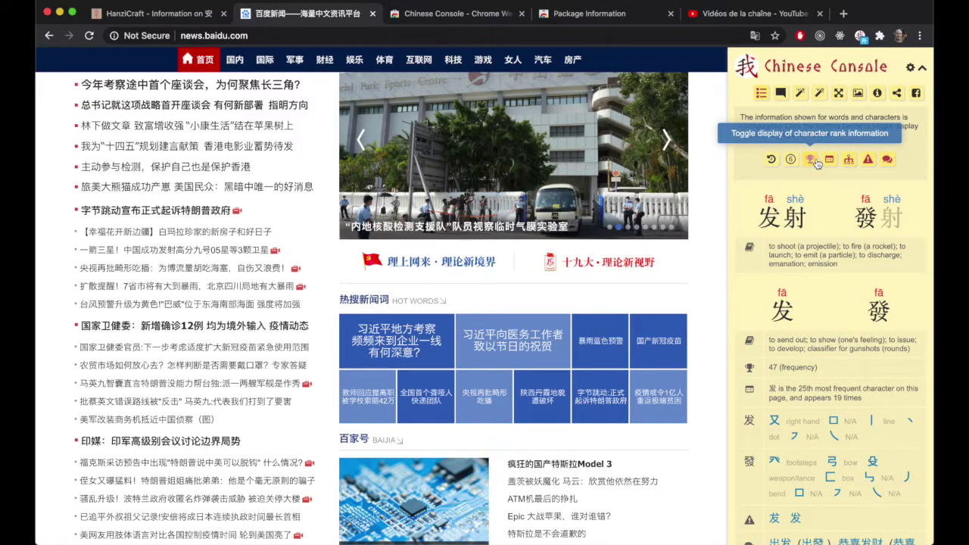
click(817, 164)
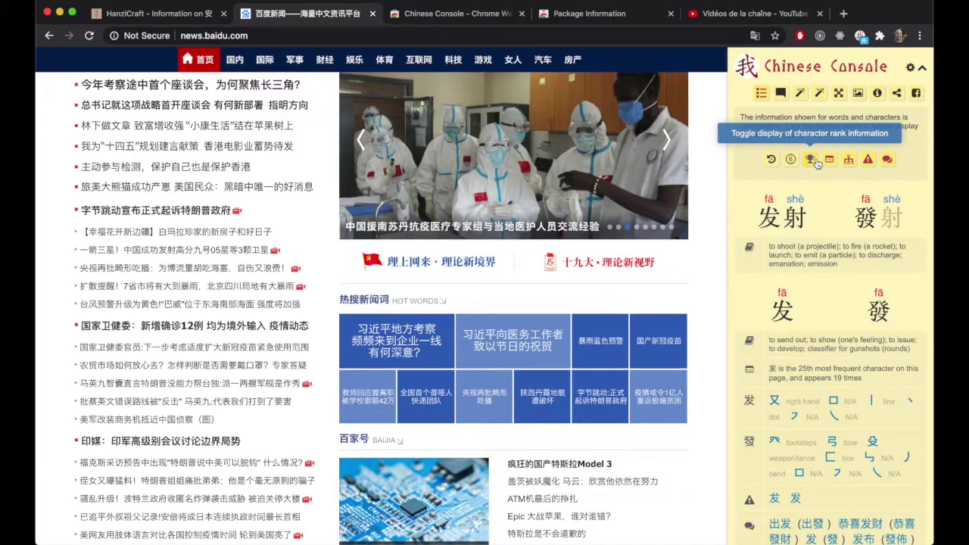
click(830, 161)
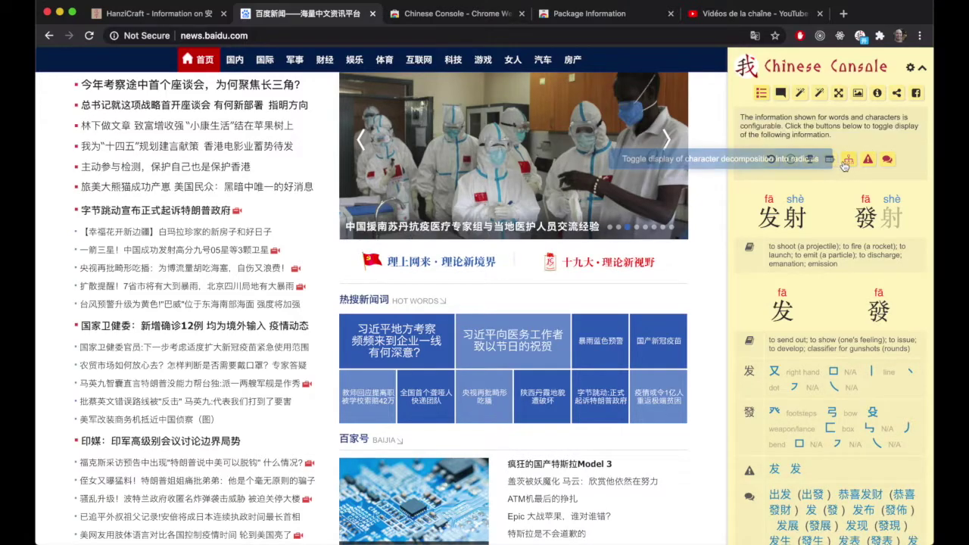
click(847, 162)
click(868, 160)
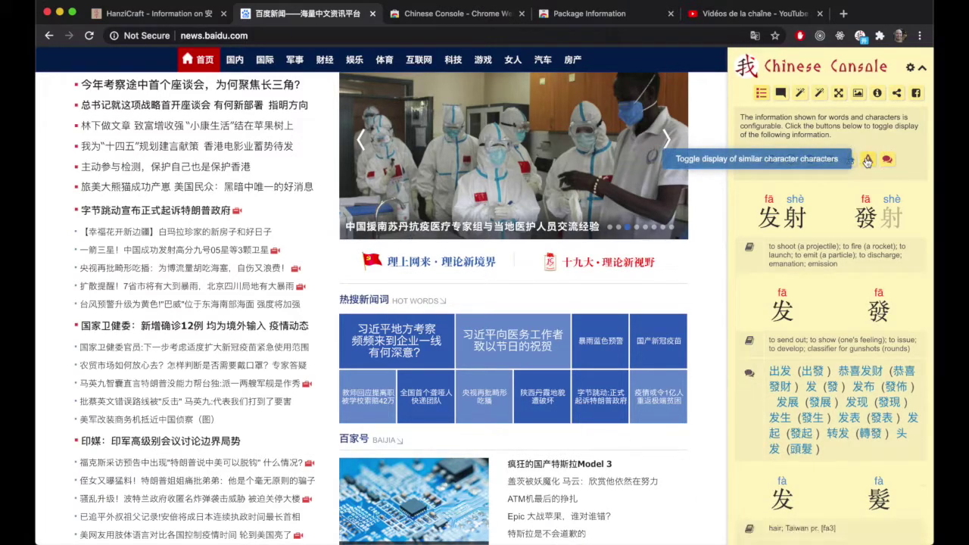
click(886, 162)
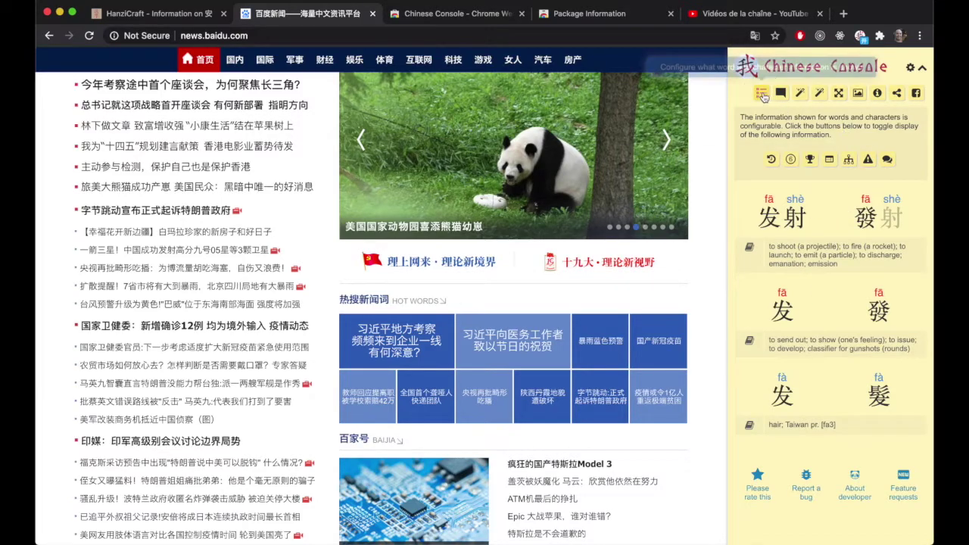
click(761, 92)
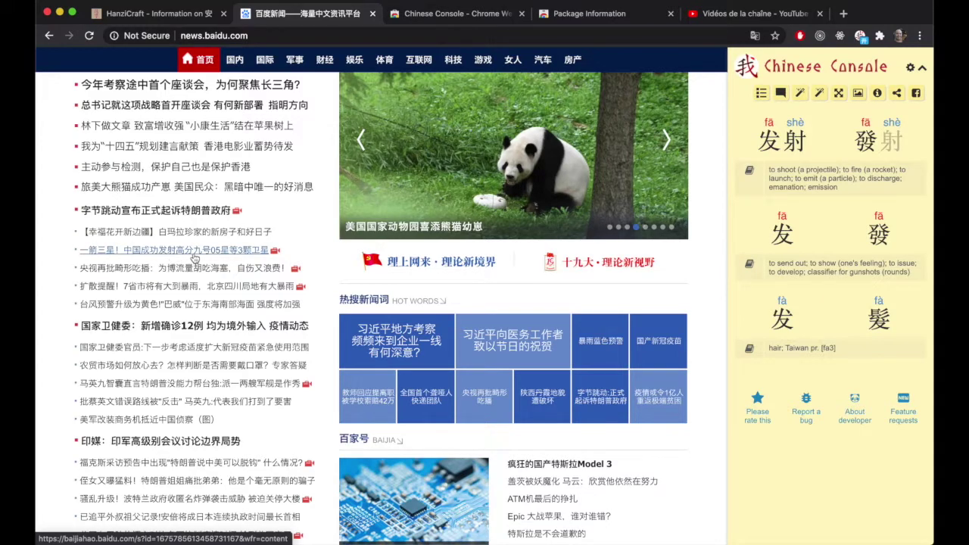
Re-enable HSK levels, similar-character warnings and example words for 高分, keeping radicals hidden.
click(761, 92)
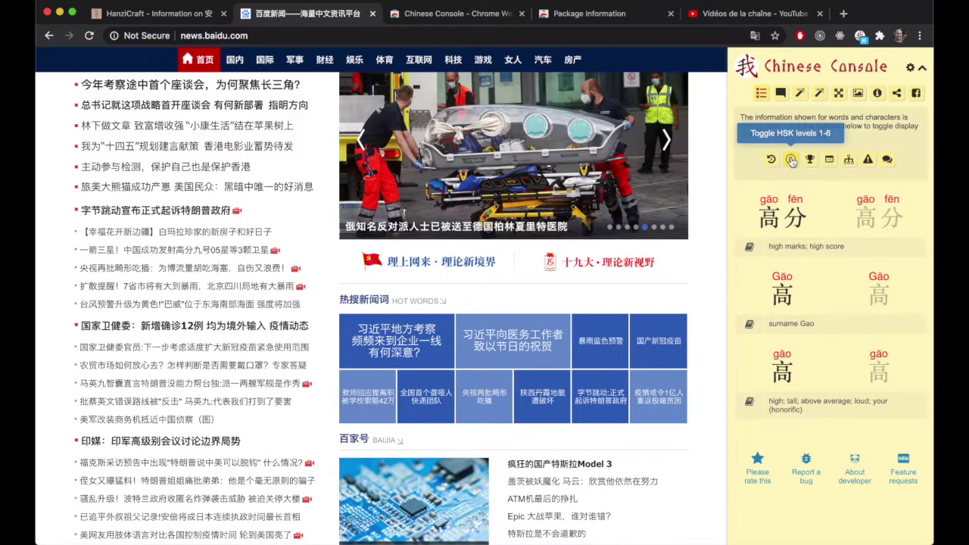
click(792, 161)
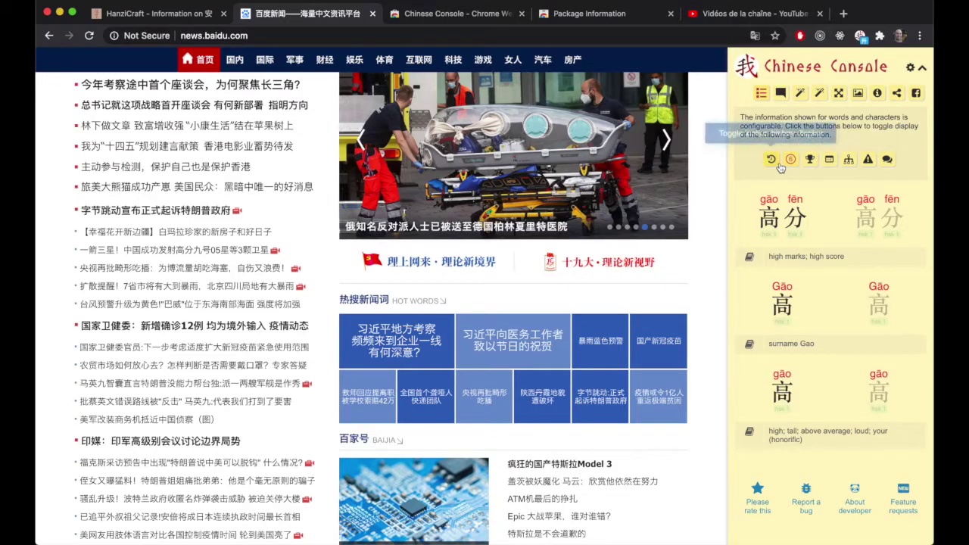
click(875, 160)
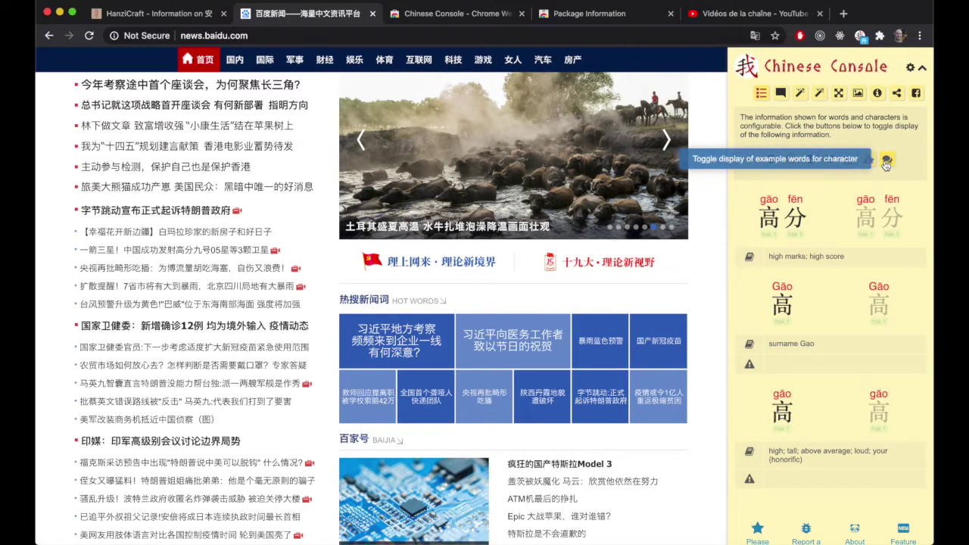
click(886, 162)
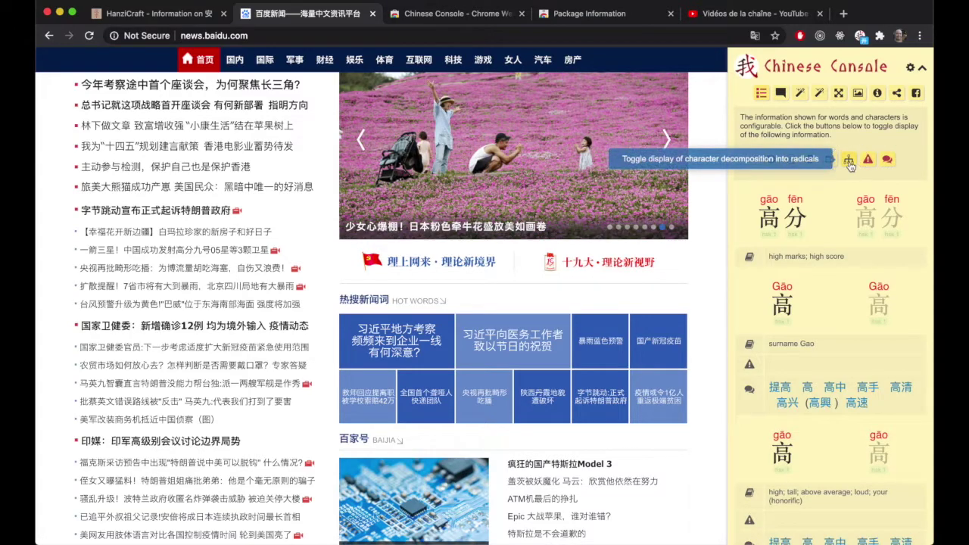
click(849, 162)
click(850, 162)
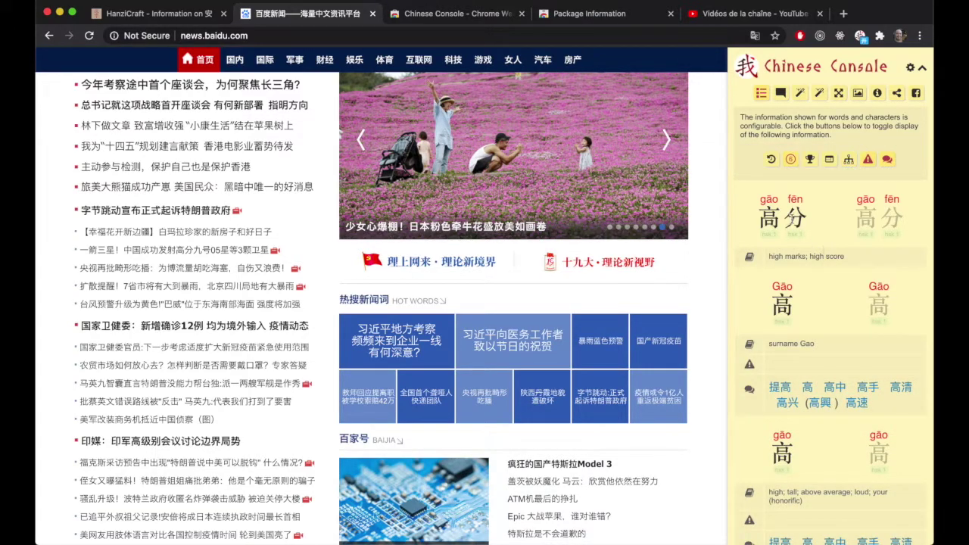
scroll(810, 219, down, 3)
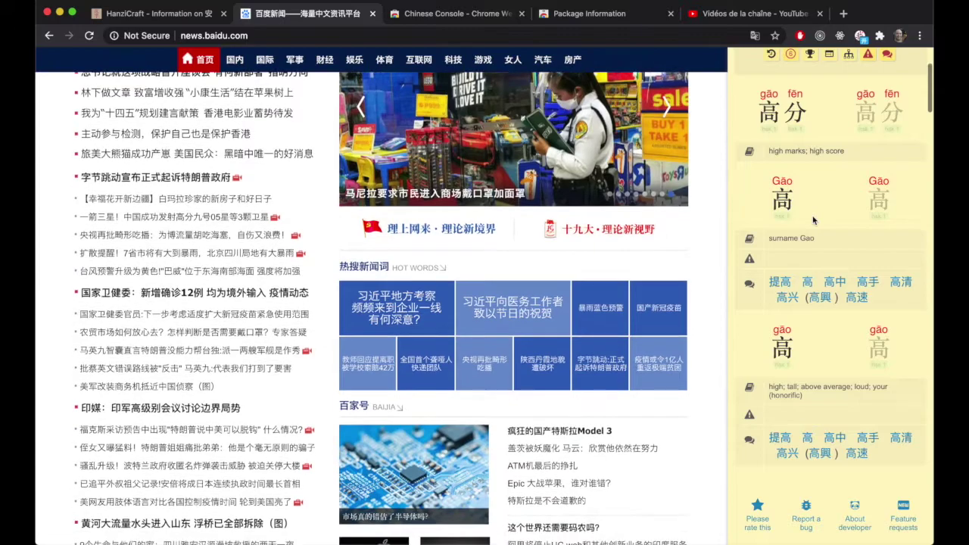
scroll(814, 220, up, 3)
scroll(814, 219, up, 3)
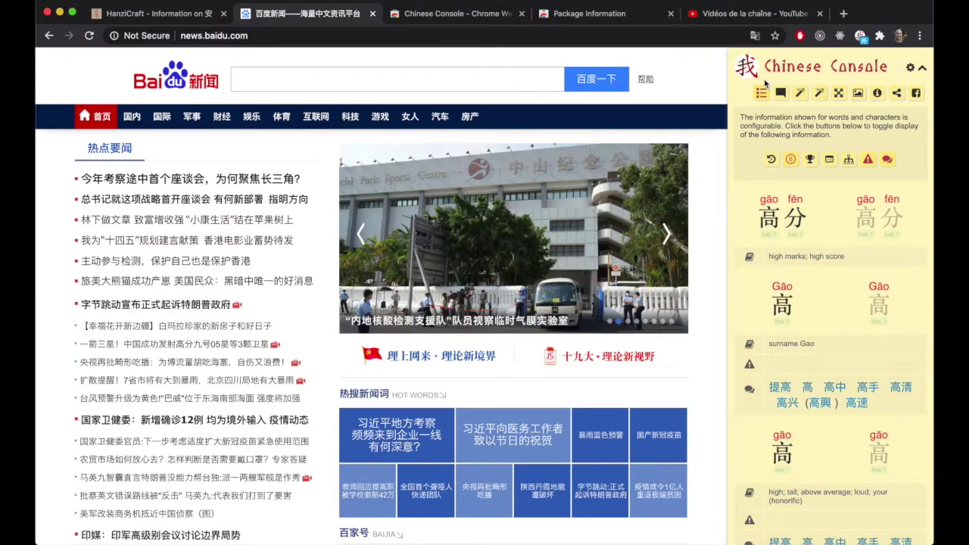
Try the left and top-right panel positions, and open Chinese Console on the HanziCraft tab.
click(841, 94)
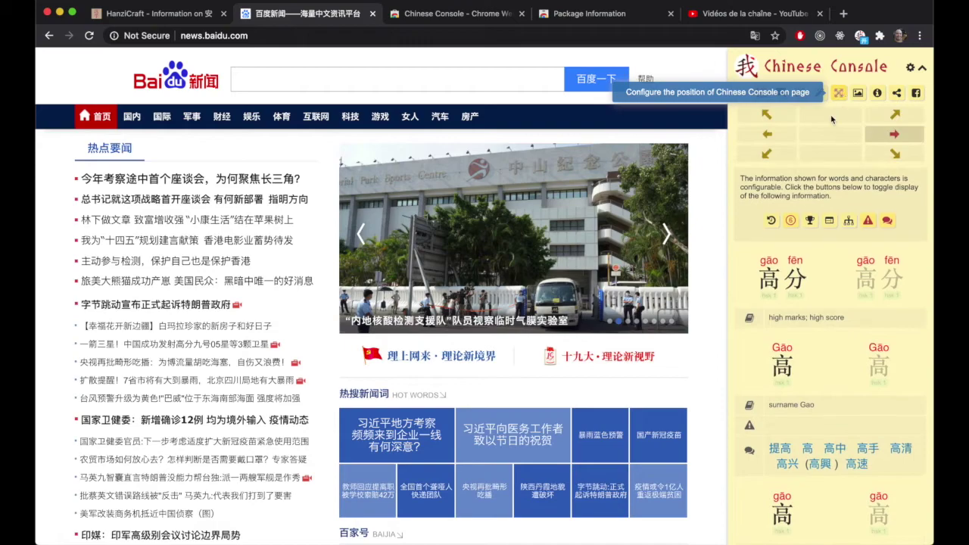
click(766, 134)
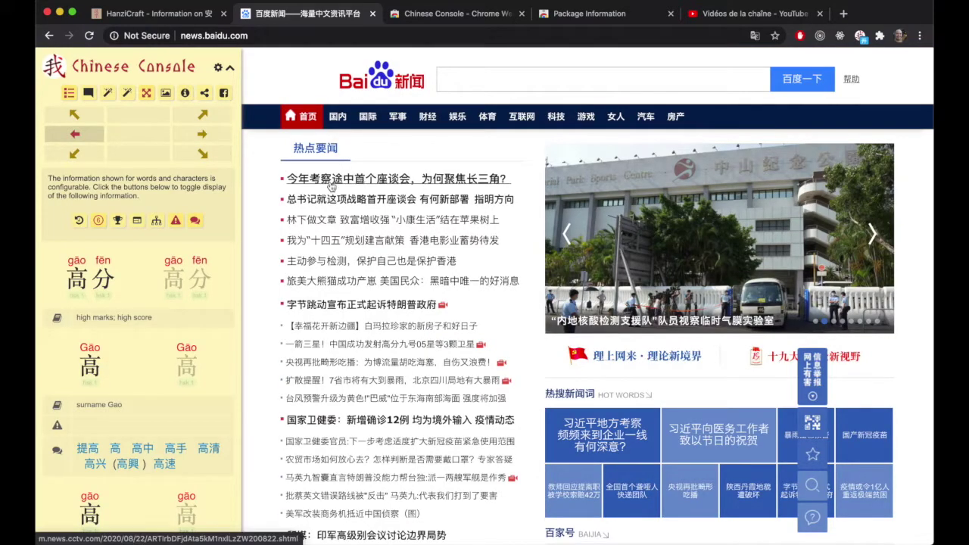
click(215, 118)
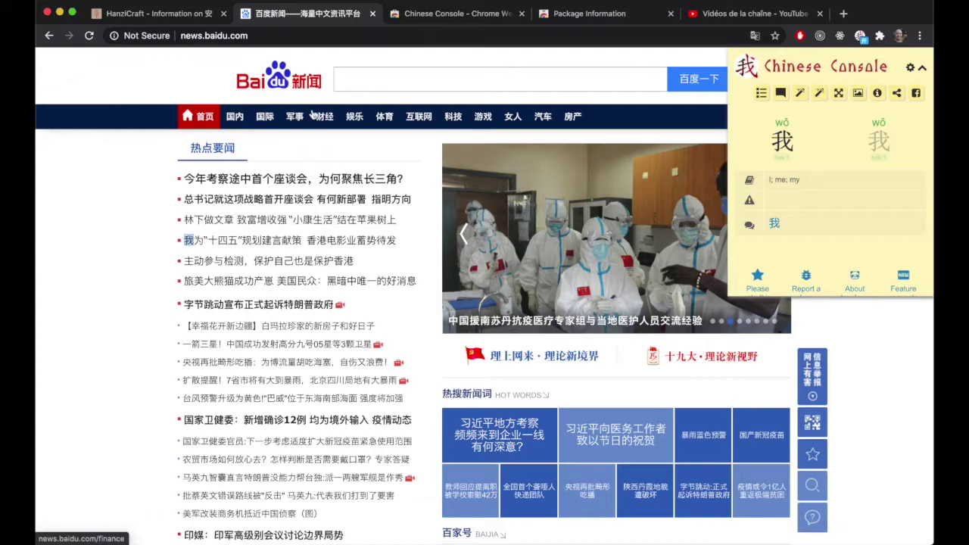
click(195, 22)
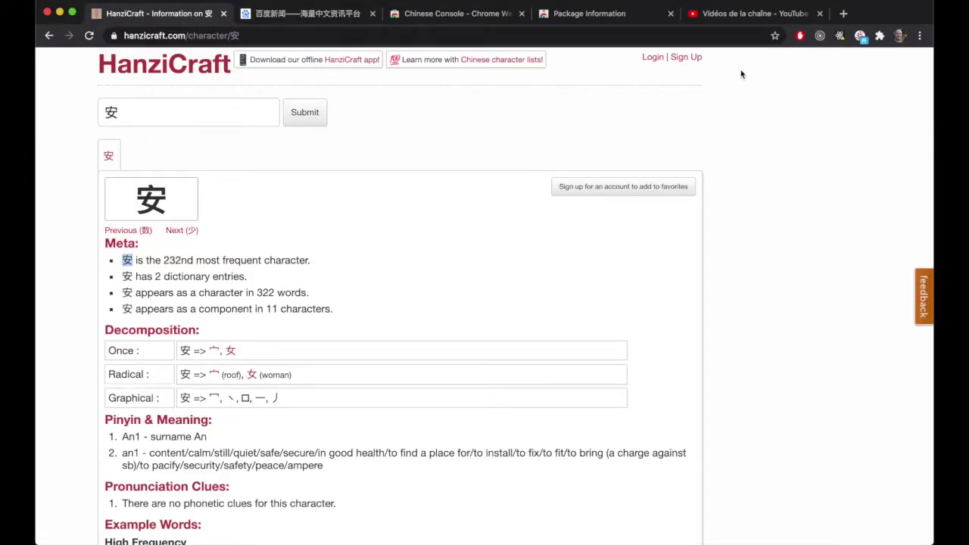
key(super+r)
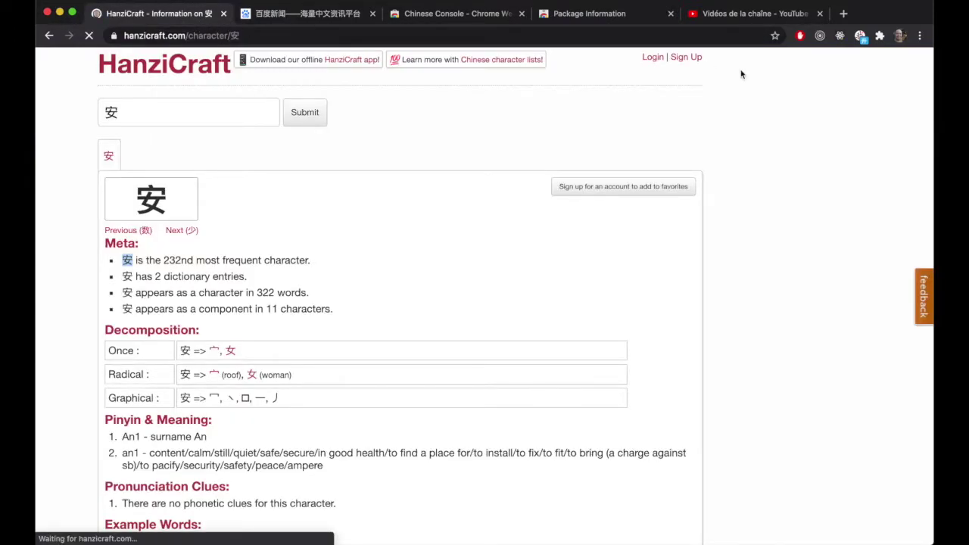
click(860, 36)
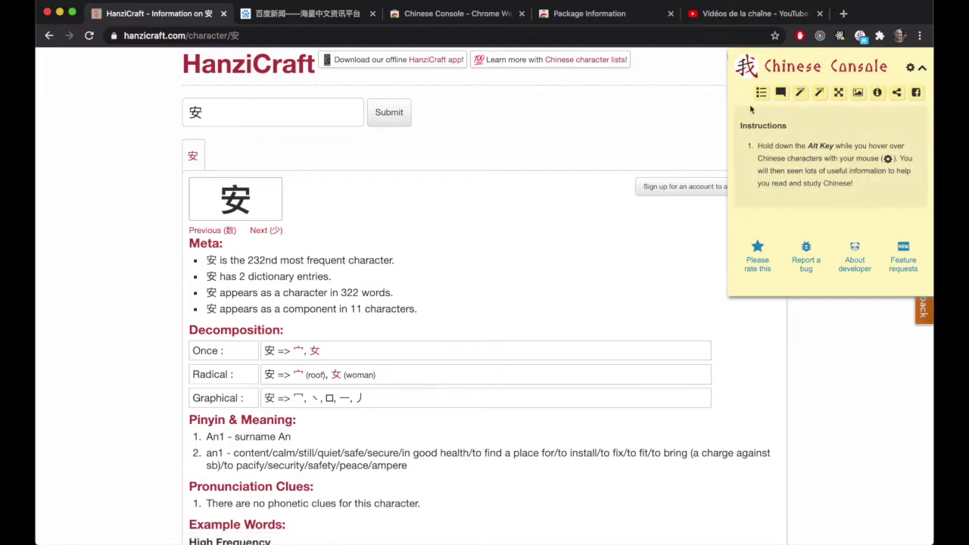
key(ctrl+Tab)
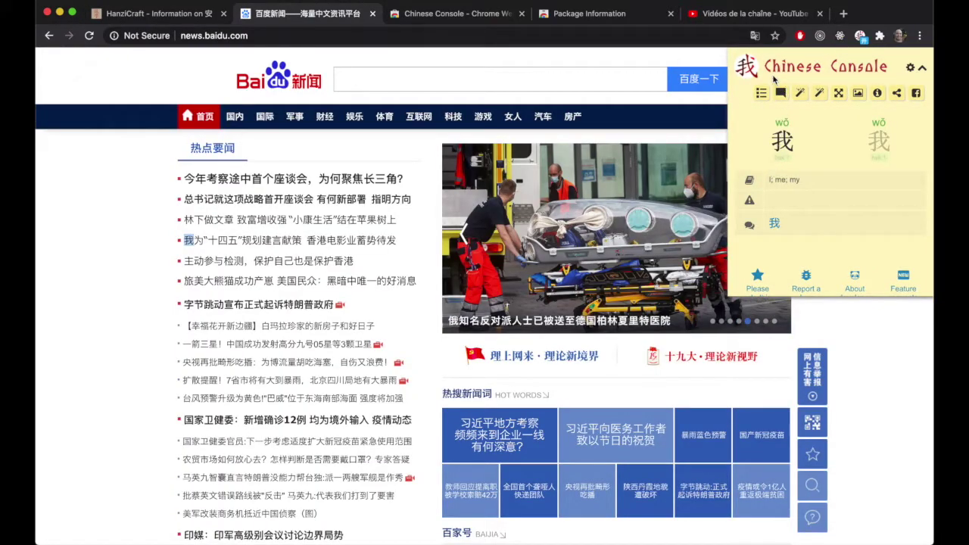
Move the panel top-left, compare with HanziCraft, then dock it along the right side.
click(838, 93)
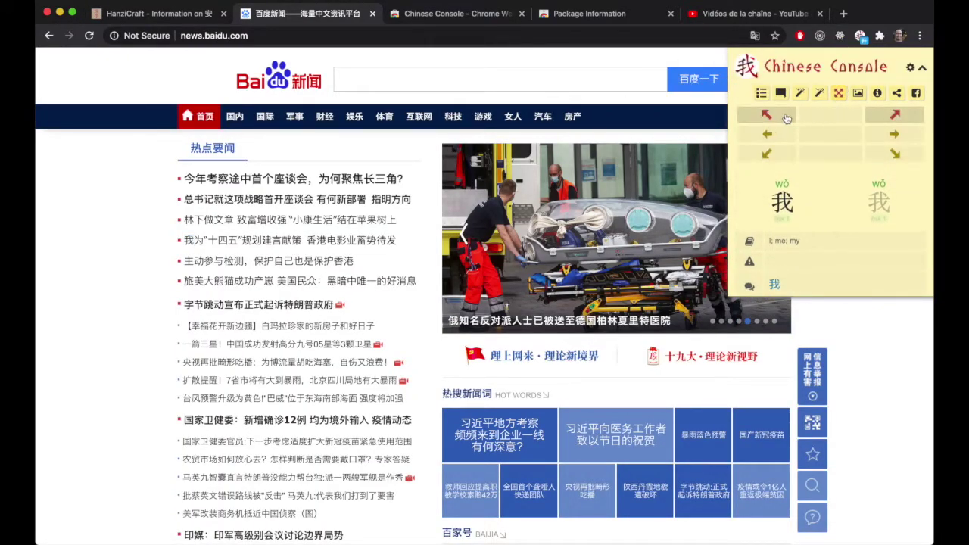
click(779, 119)
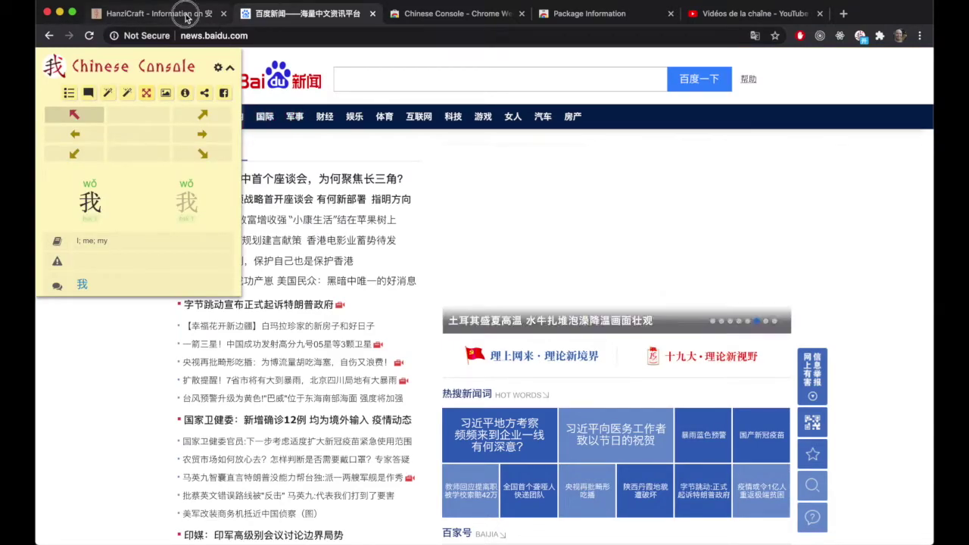
click(188, 16)
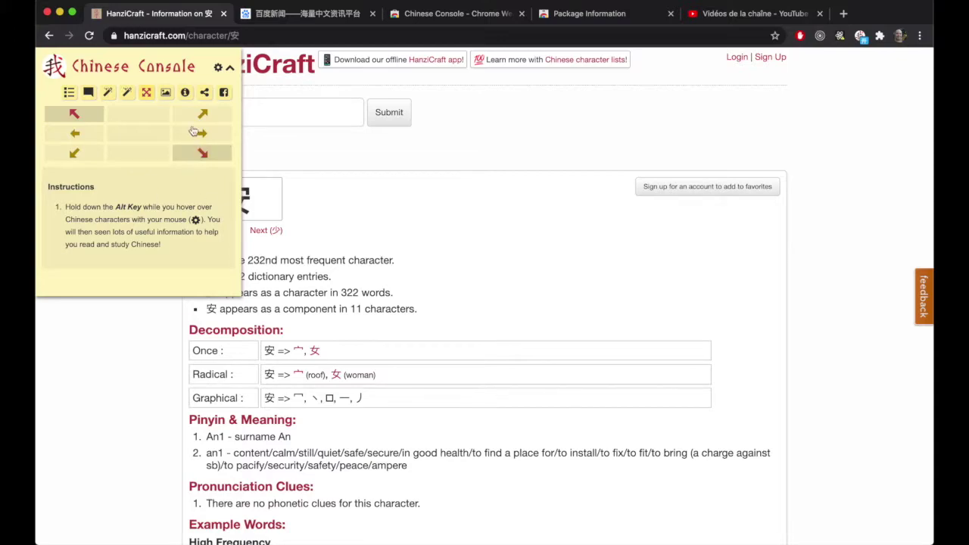
click(301, 14)
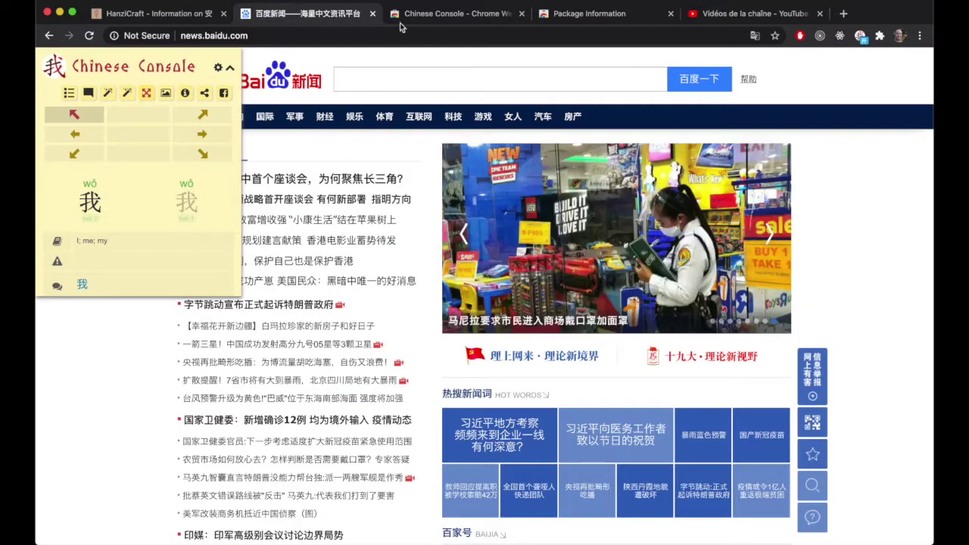
click(202, 134)
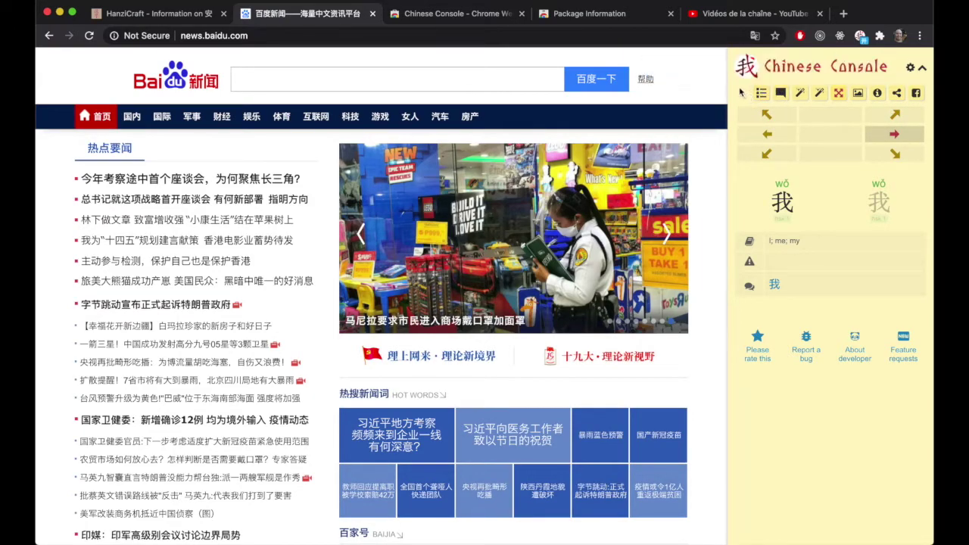
click(910, 69)
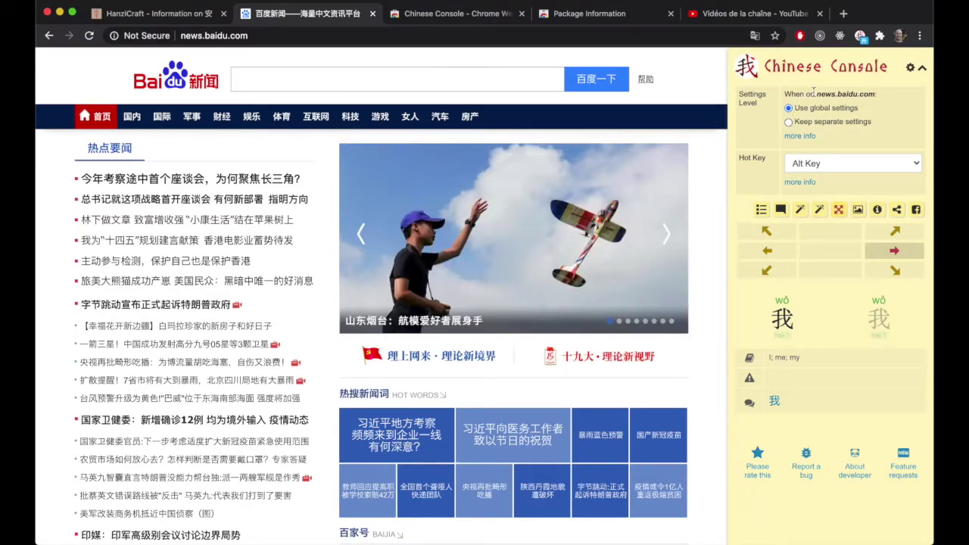
drag(814, 91, 868, 90)
click(868, 91)
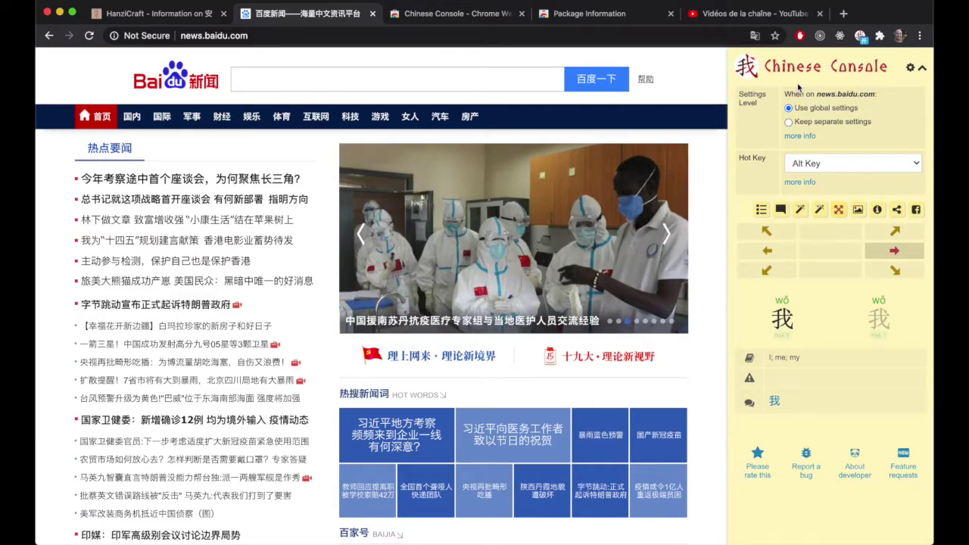
click(911, 67)
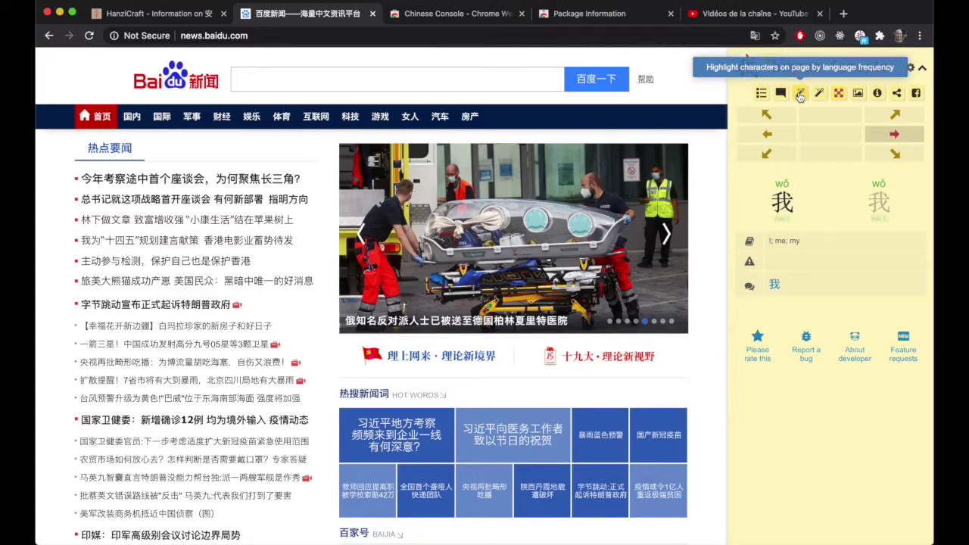
Colour Baidu News characters by language frequency, close the position grid, then try page frequency.
click(799, 93)
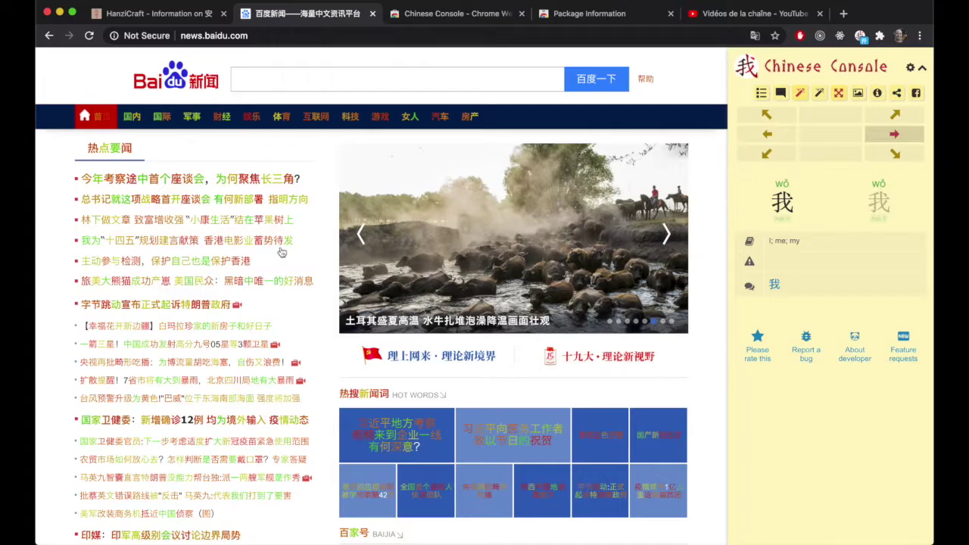
scroll(281, 252, down, 10)
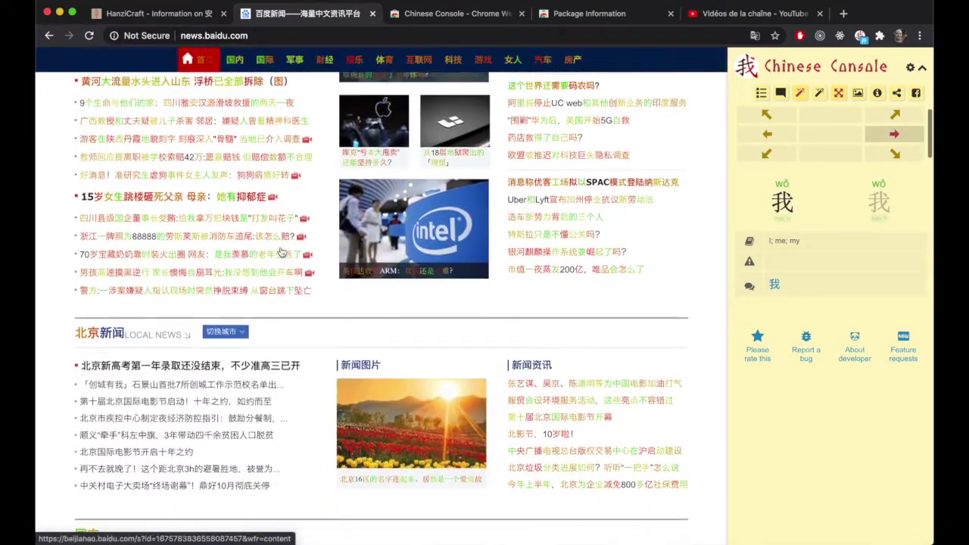
scroll(281, 252, up, 10)
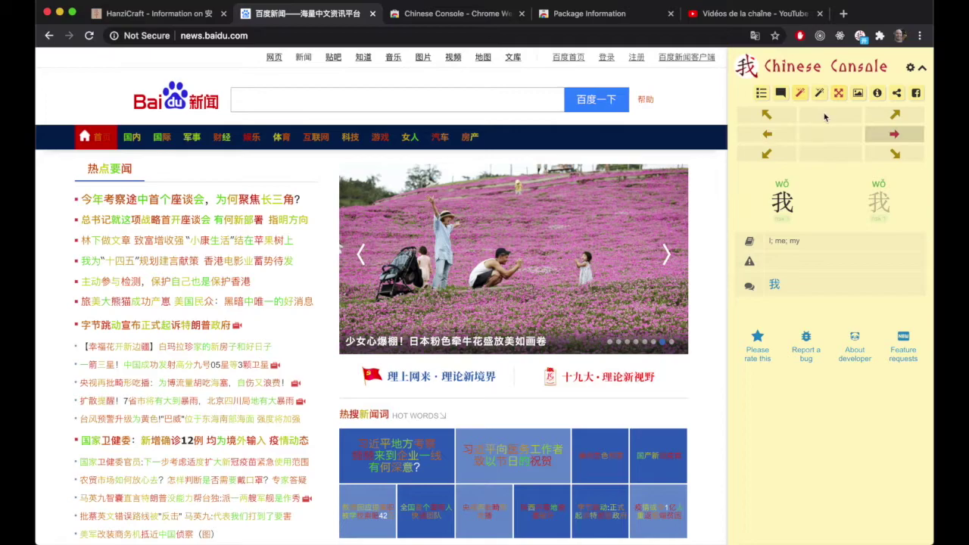
click(838, 93)
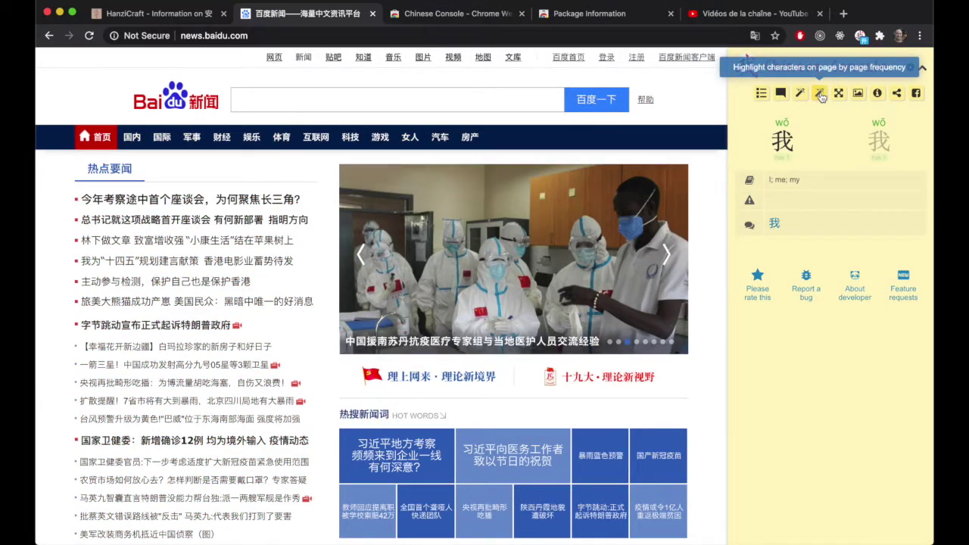
click(820, 95)
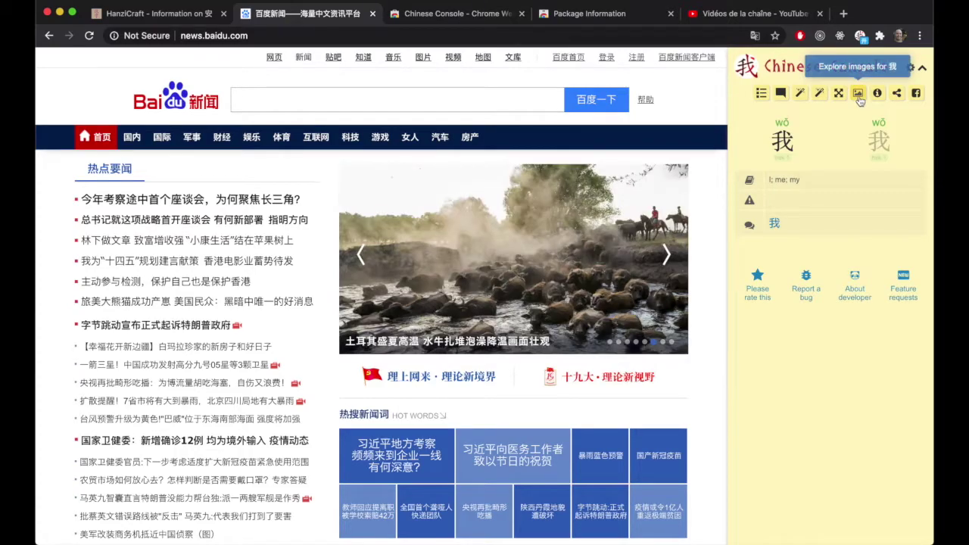
Show image search results for the headline word 电影 beside its definition.
mouse_move(217, 263)
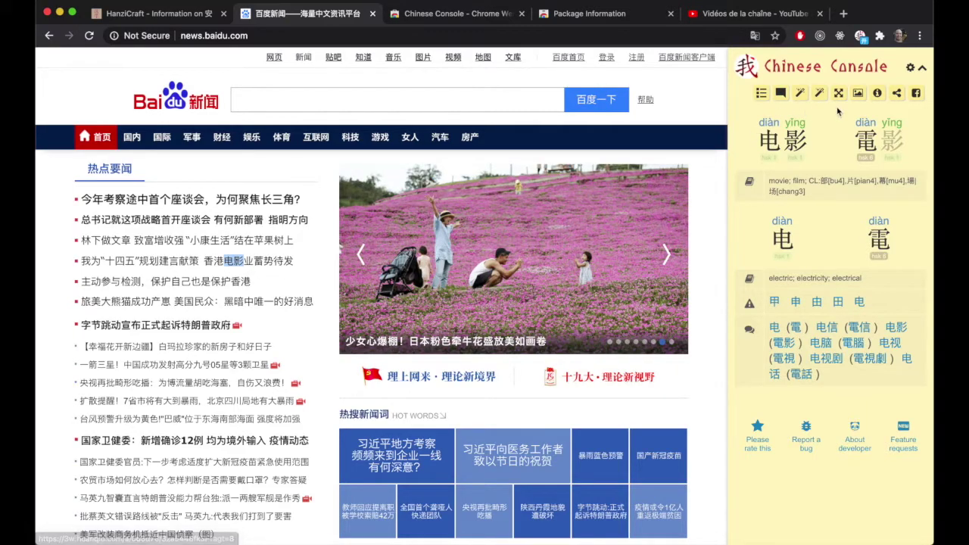
click(858, 94)
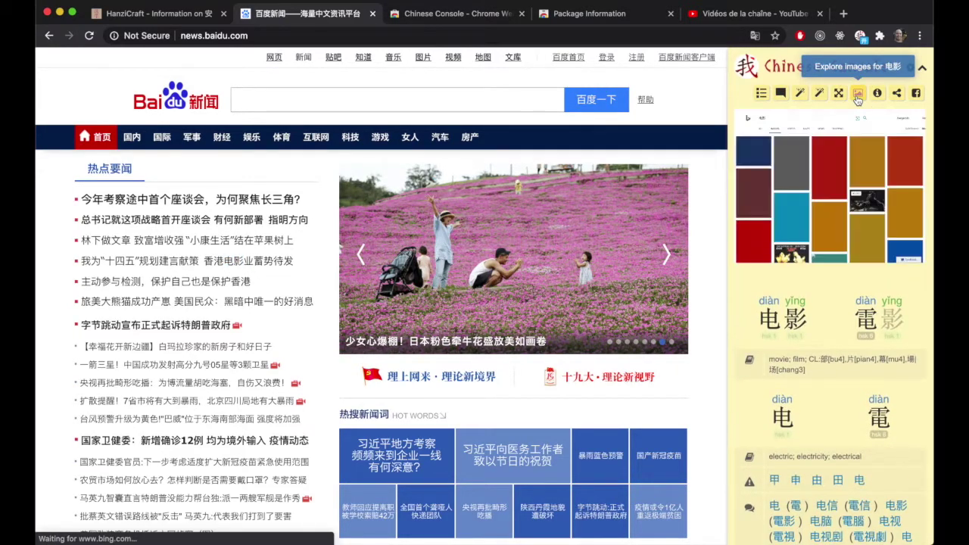
scroll(847, 208, down, 3)
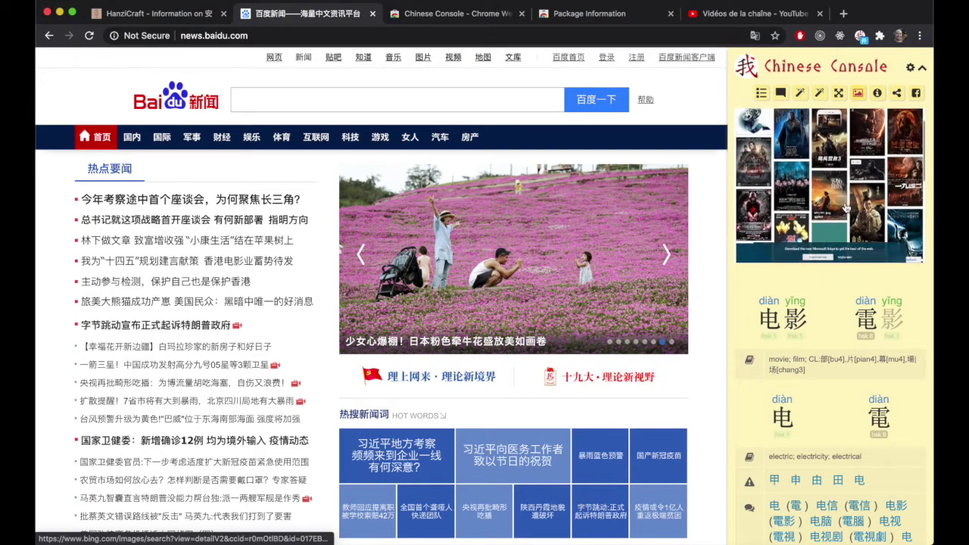
Show Bing image results for 四川 above its Sichuan province entry.
scroll(846, 207, down, 5)
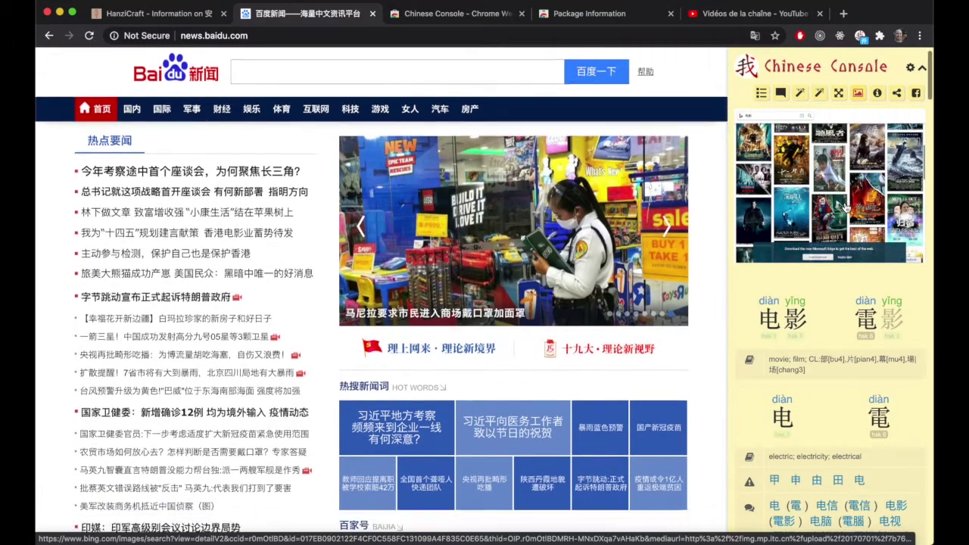
scroll(846, 207, down, 5)
mouse_move(242, 252)
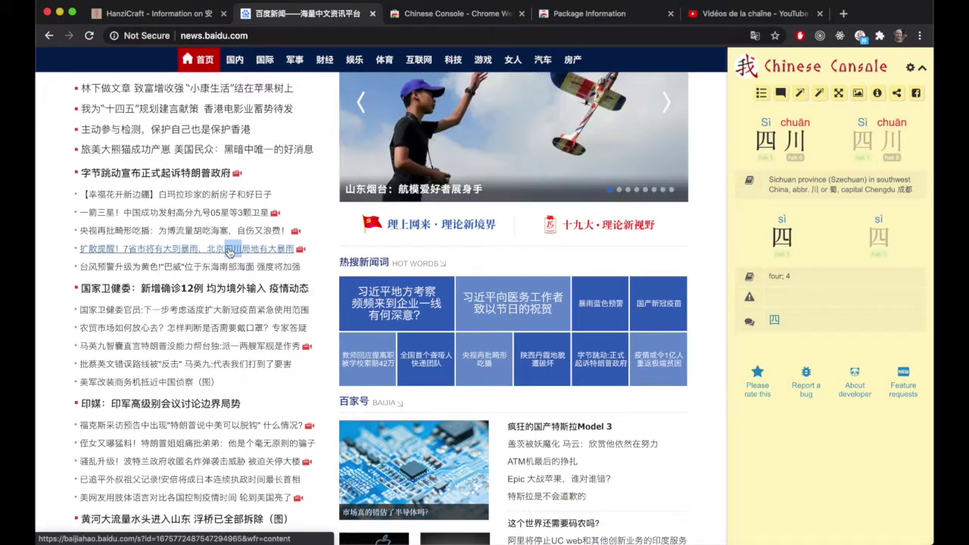
click(859, 93)
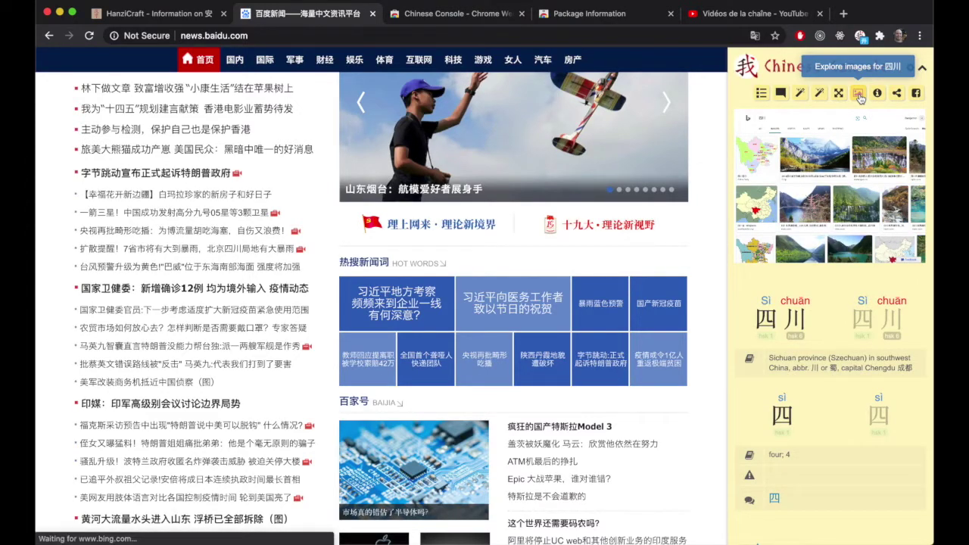